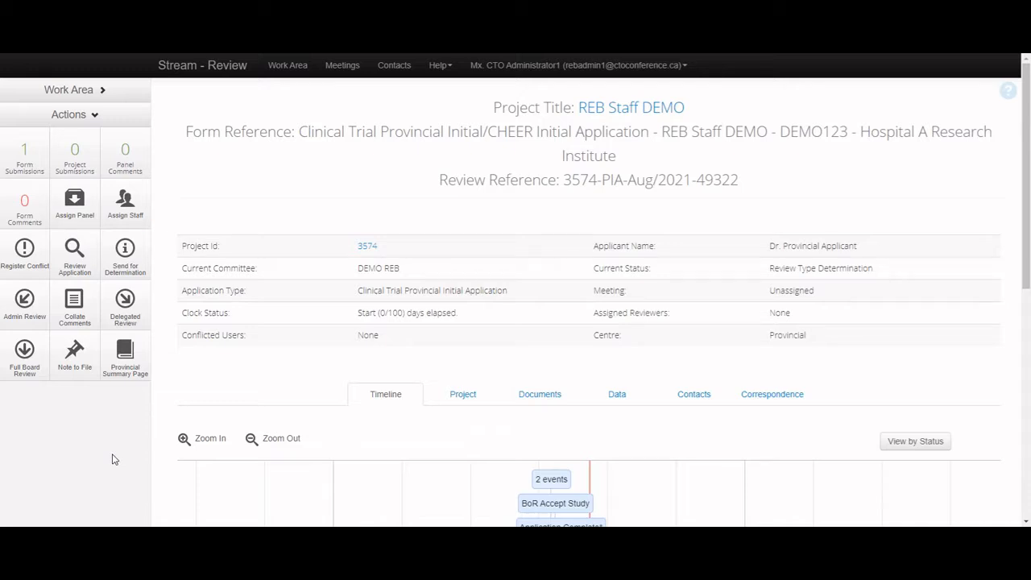
# - Send the REB Staff DEMO initial application to Full Board Review with the action date Now
pyautogui.click(24, 352)
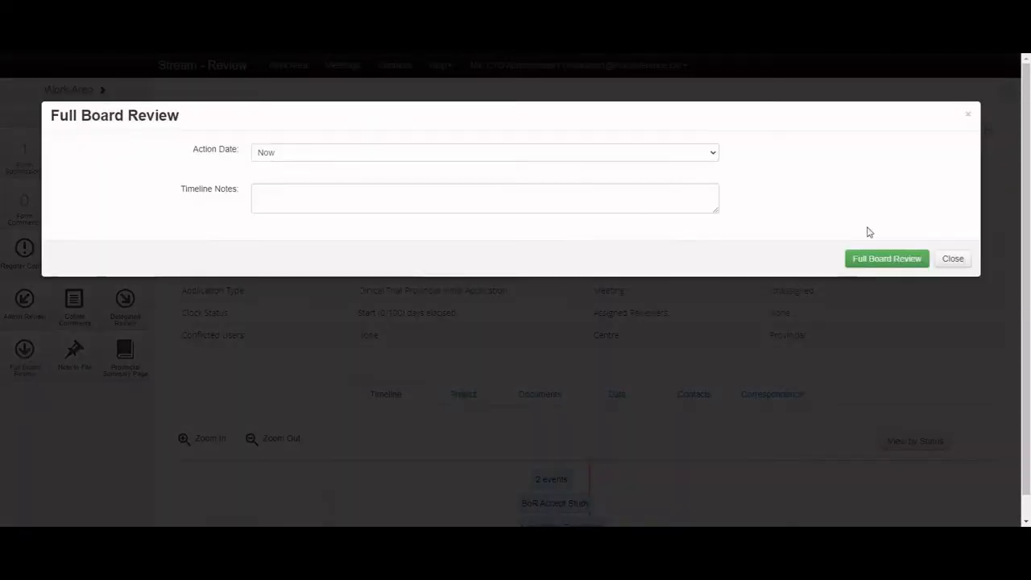
pyautogui.click(903, 265)
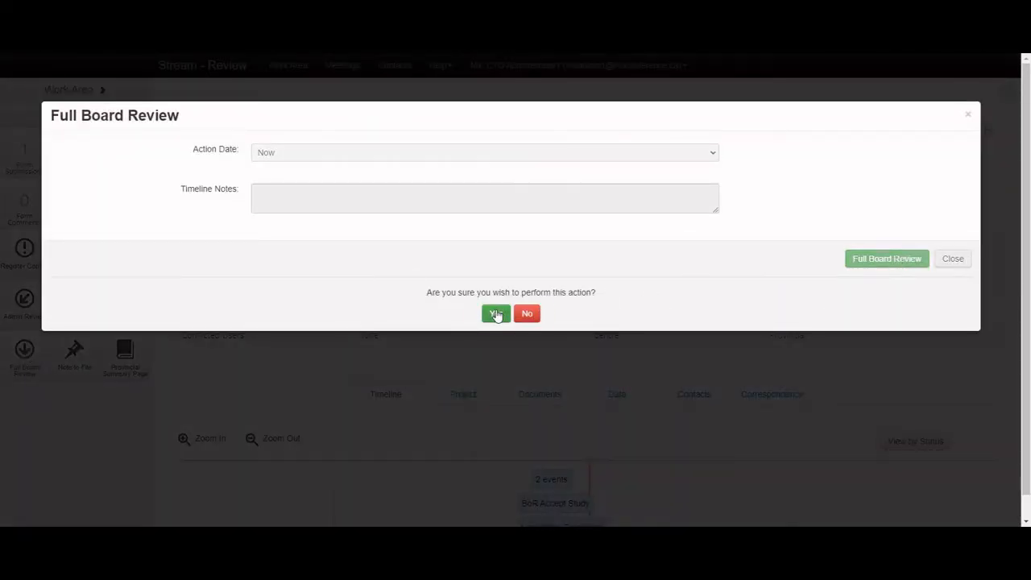
pyautogui.click(497, 315)
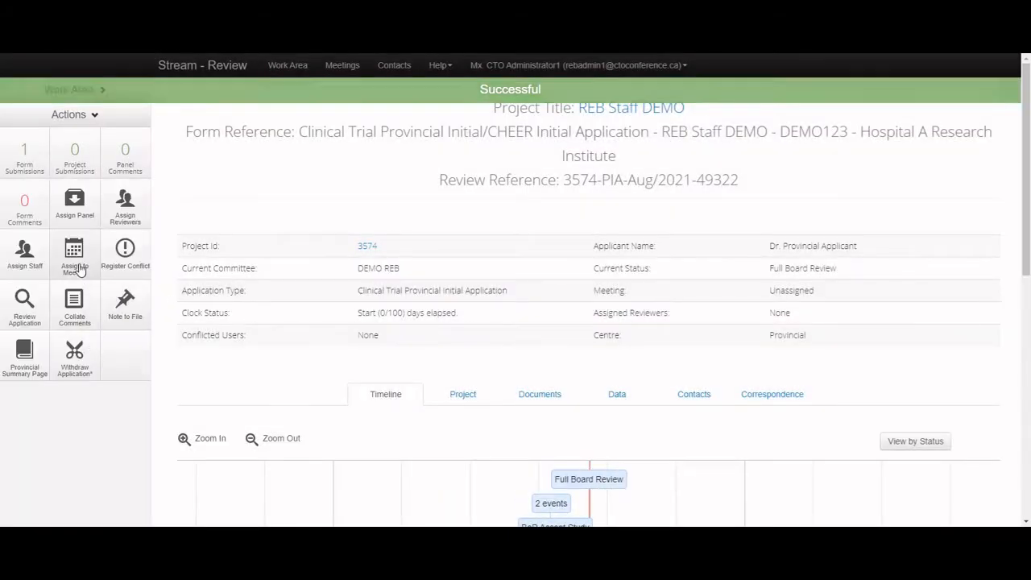
# - Assign the REB Staff DEMO application to the meeting DEMO MTG - AUG 2021 31/08/2021
pyautogui.click(79, 265)
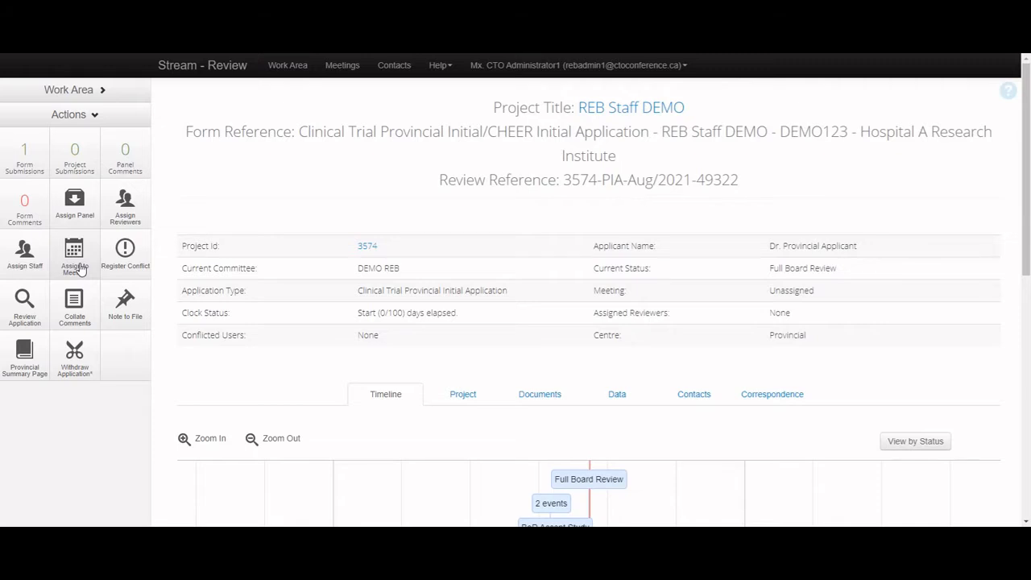
pyautogui.click(79, 270)
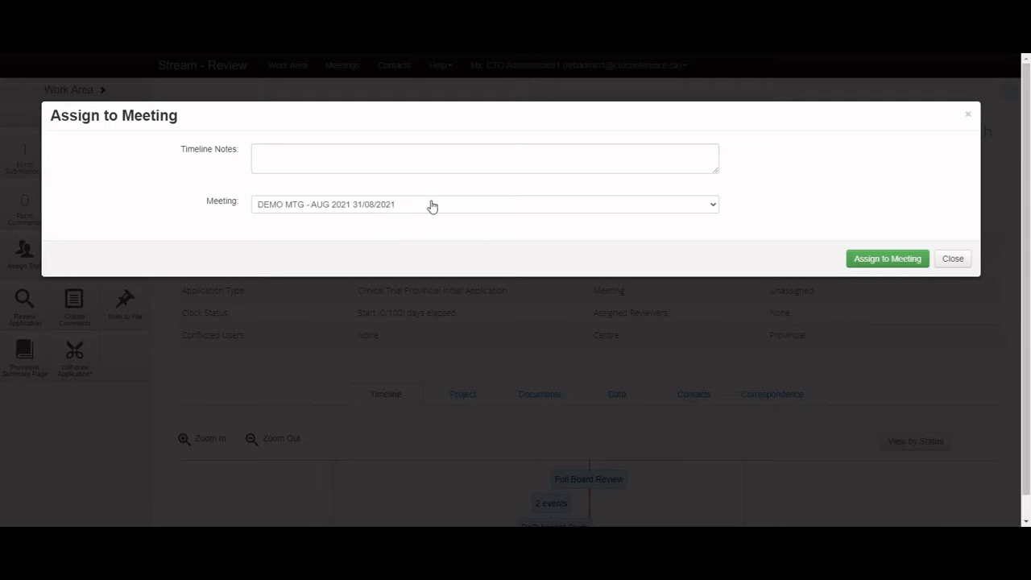
pyautogui.click(873, 263)
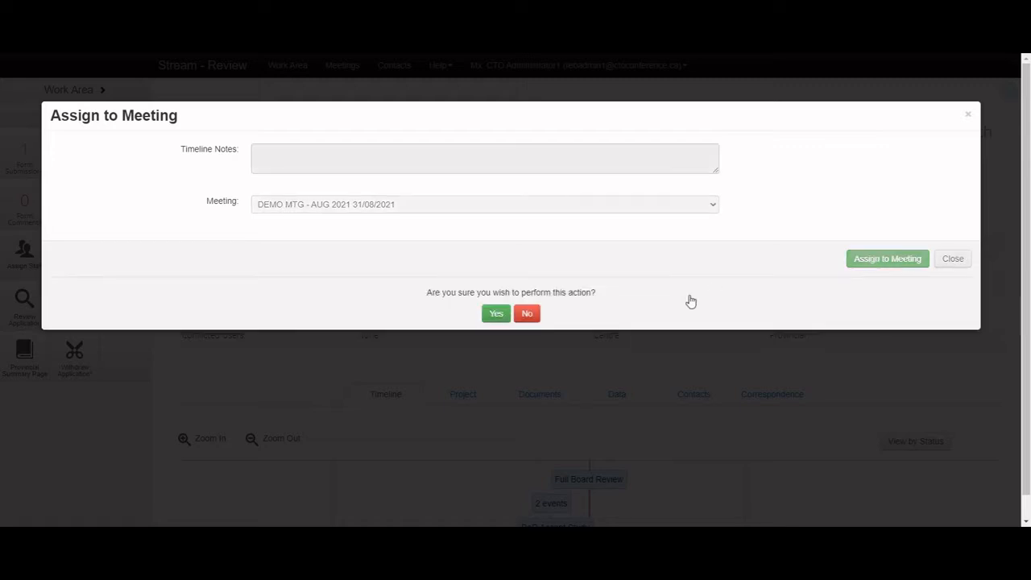
pyautogui.click(495, 315)
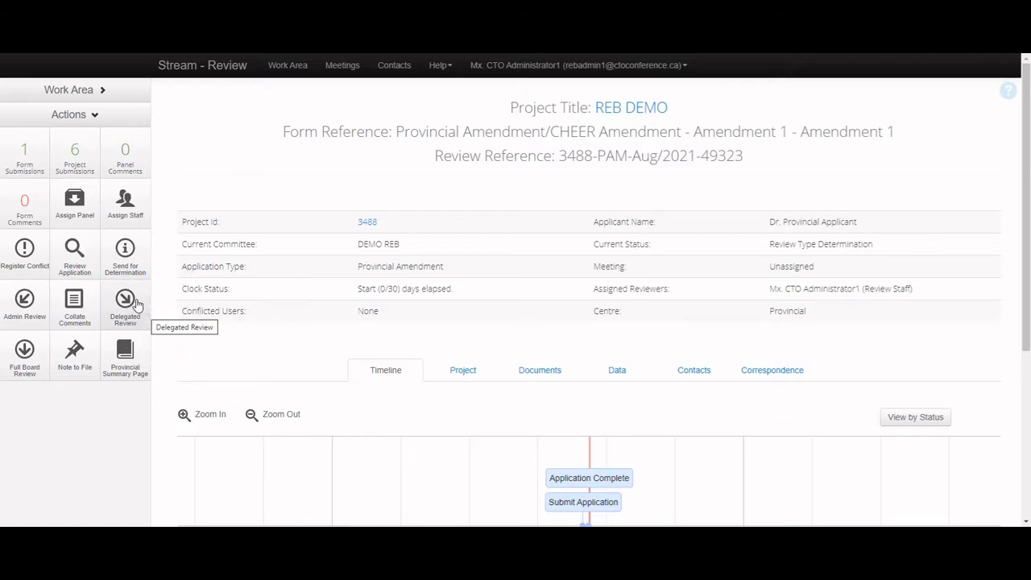
# - Send the REB DEMO provincial Amendment 1 to Delegated Review with the action date Now
pyautogui.click(137, 305)
pyautogui.click(906, 259)
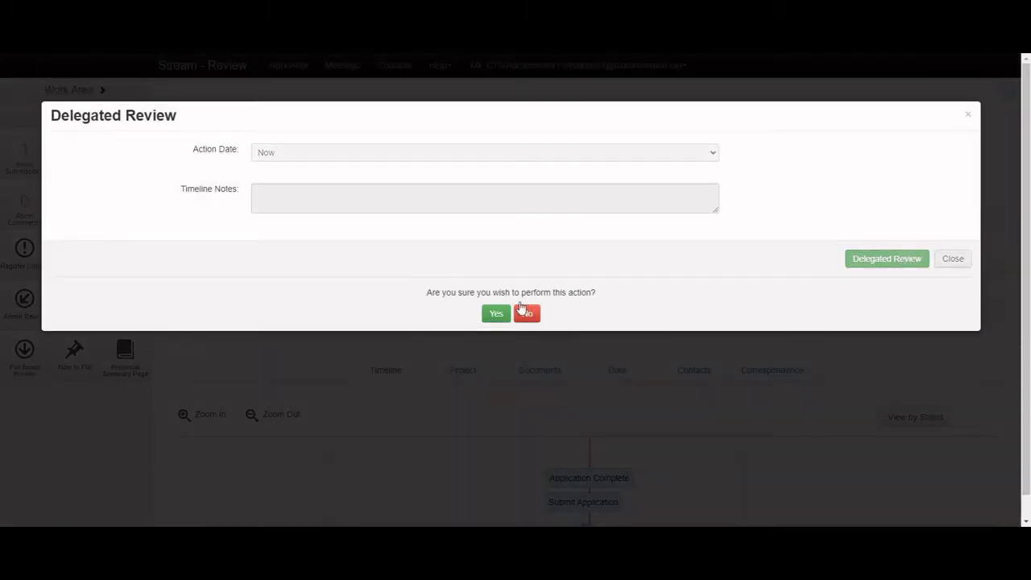
pyautogui.click(497, 314)
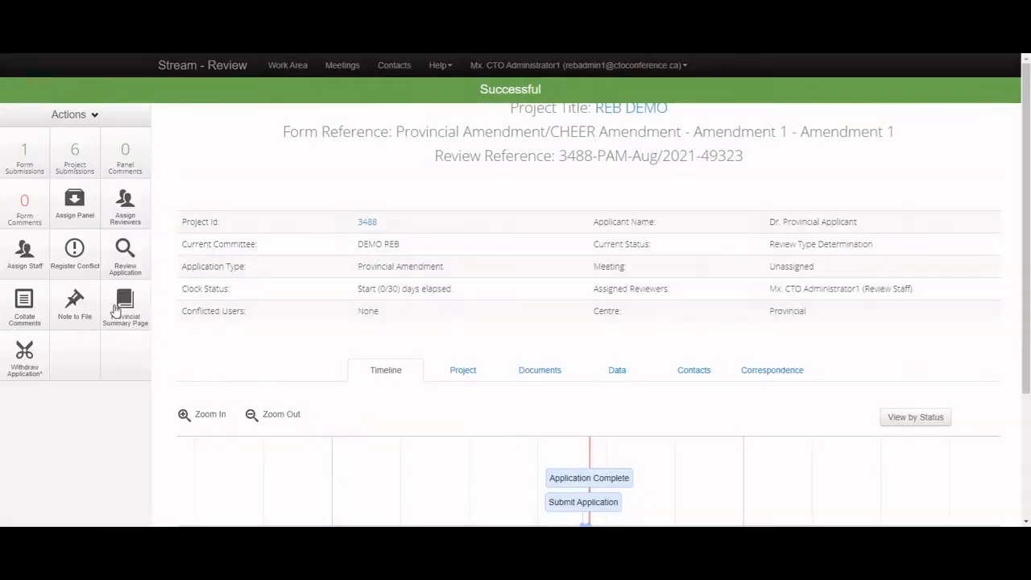
# - Assign the CTO administrator as Primary Reviewer for the project and submission of Amendment 1
pyautogui.click(126, 207)
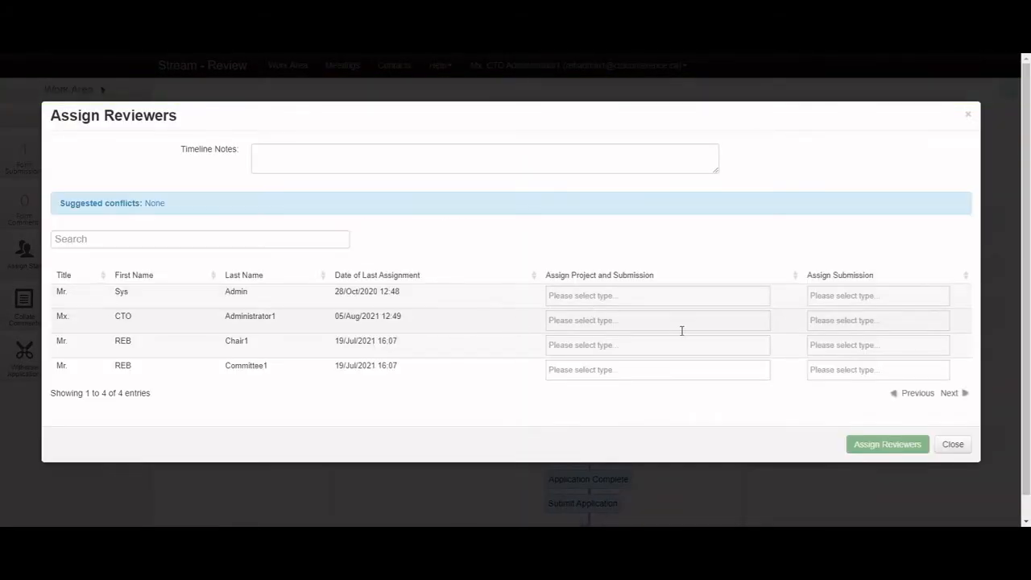
pyautogui.click(695, 320)
pyautogui.click(679, 342)
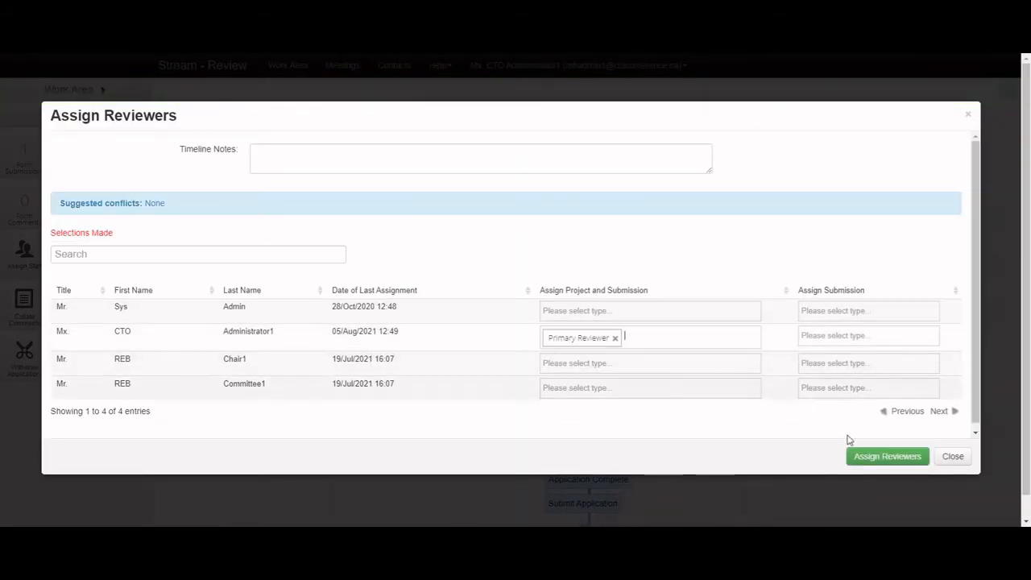
pyautogui.click(886, 456)
pyautogui.click(495, 446)
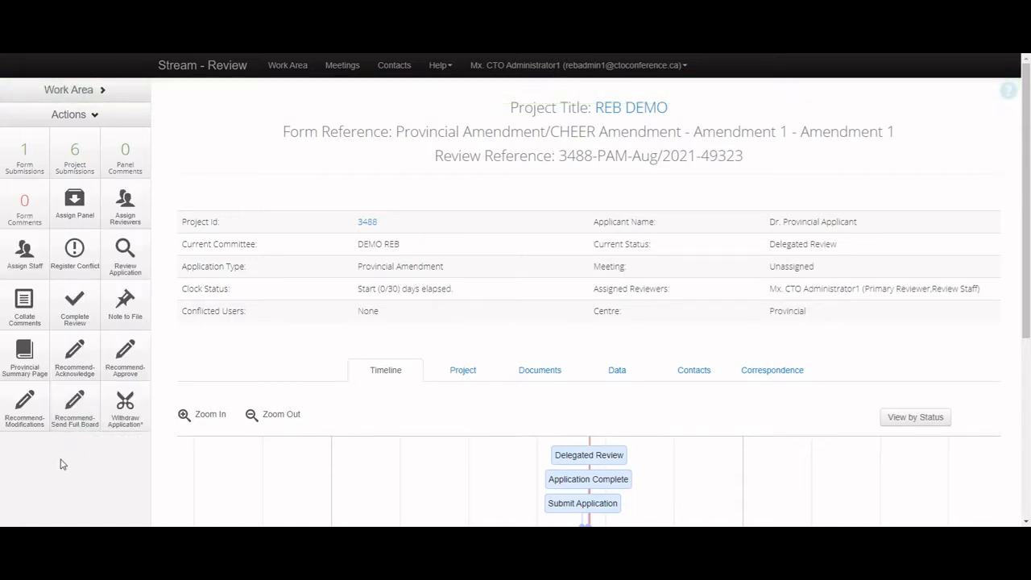
# - Complete the delegated review of Amendment 1 with the action date Now
pyautogui.click(91, 308)
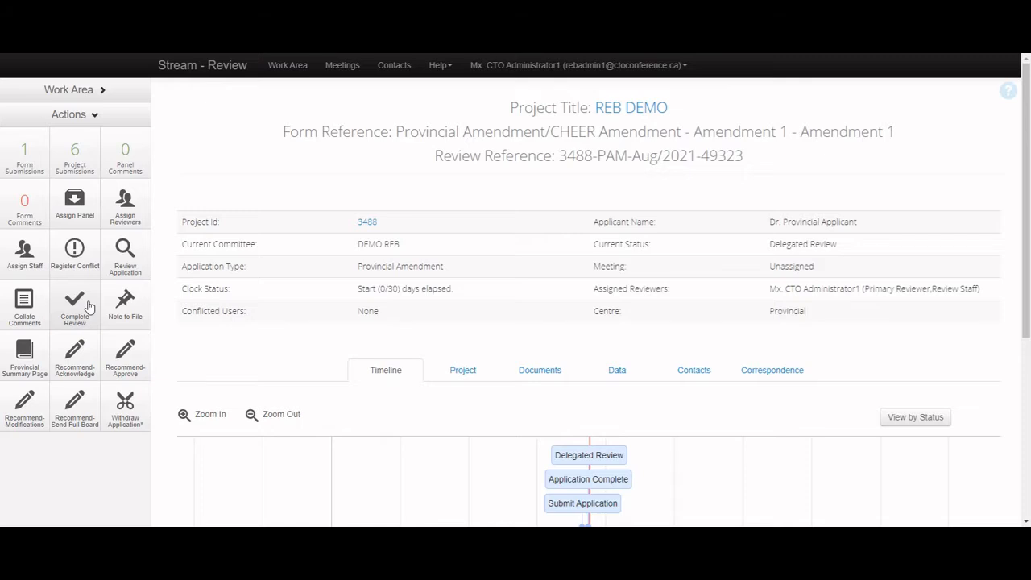
pyautogui.click(89, 306)
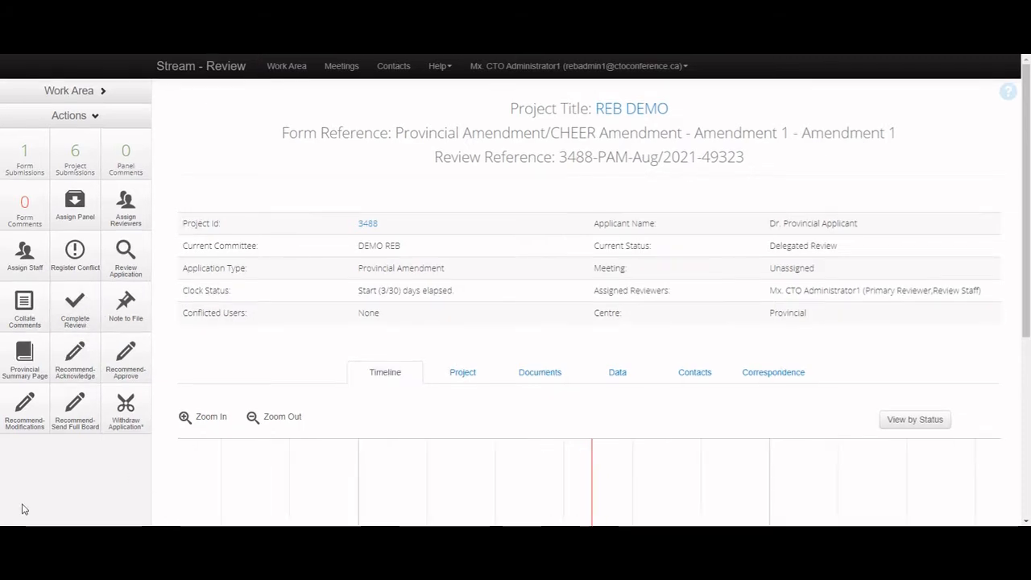
pyautogui.click(86, 305)
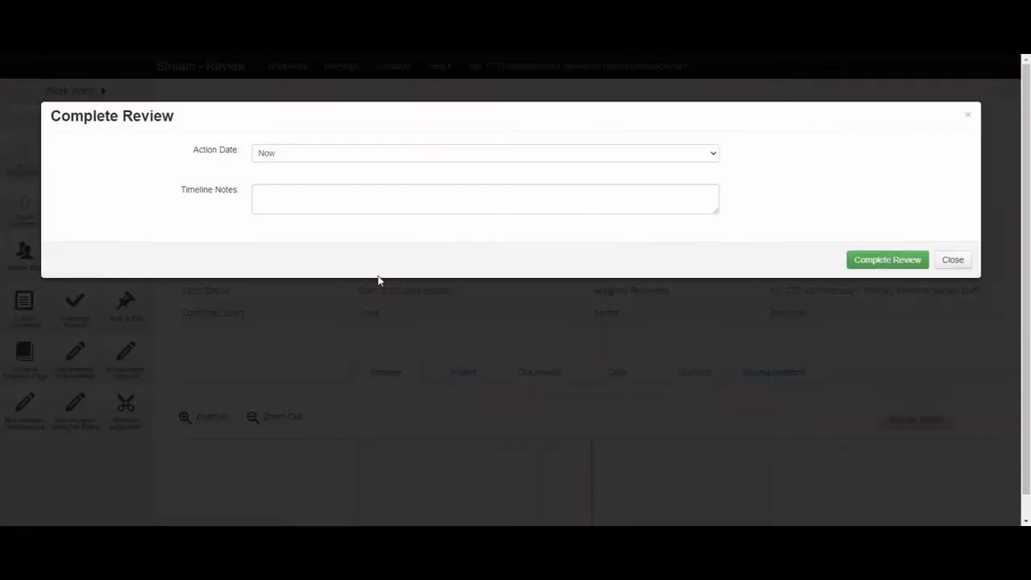
pyautogui.click(864, 261)
pyautogui.click(495, 315)
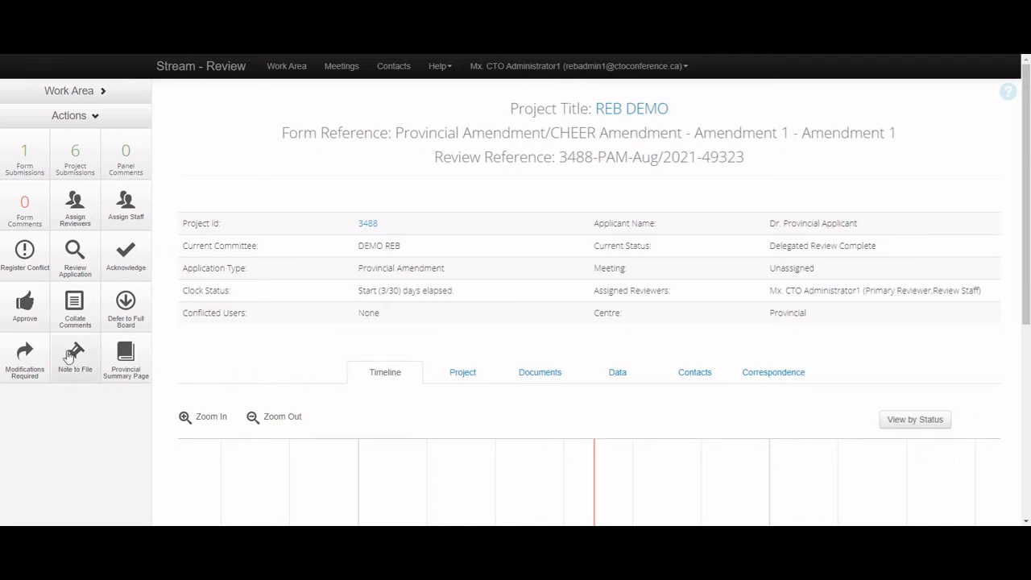
pyautogui.click(32, 322)
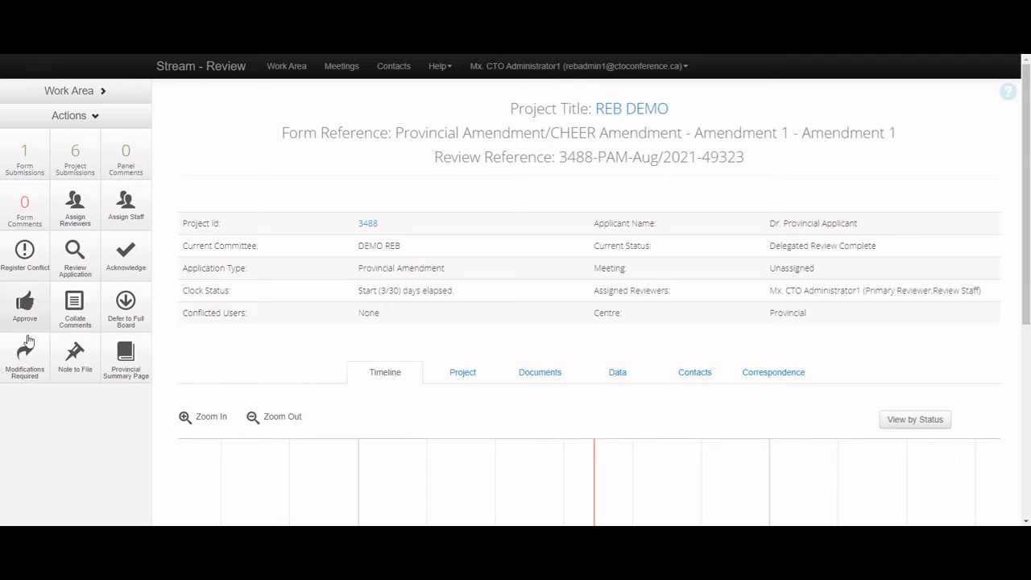
pyautogui.click(125, 255)
pyautogui.click(39, 314)
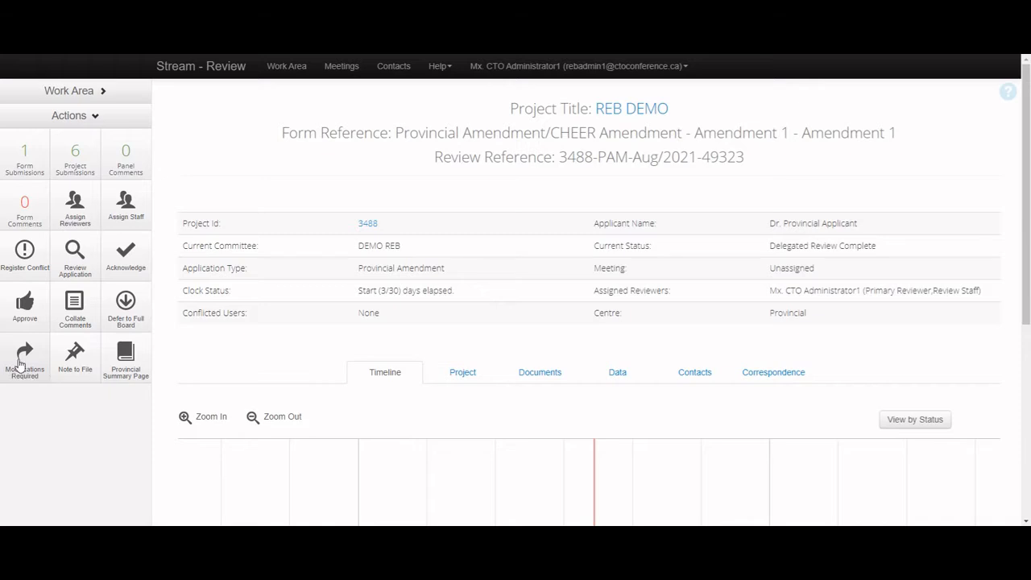
# - Approve the REB DEMO provincial Amendment 1 with the action date Now
pyautogui.click(28, 310)
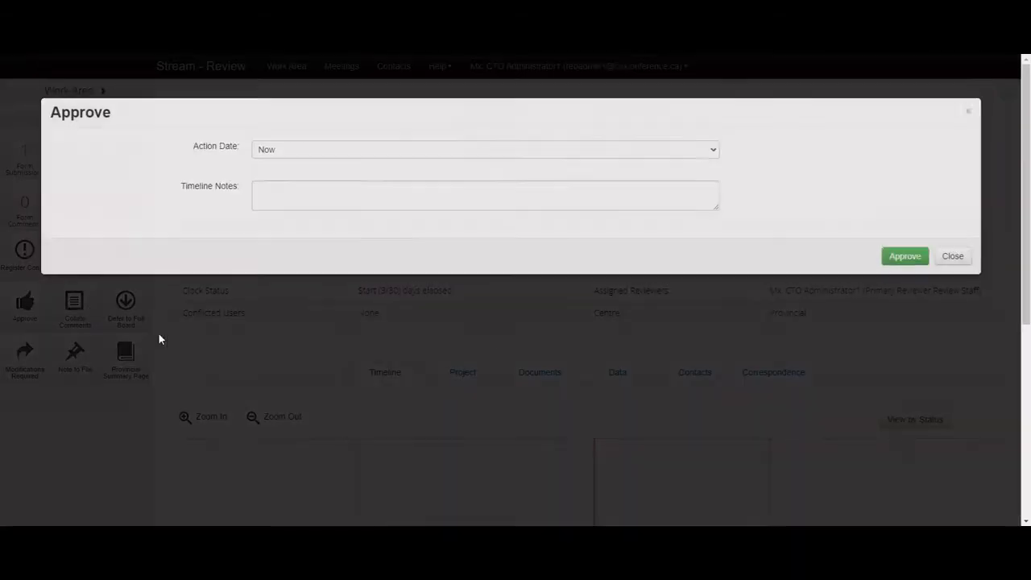
pyautogui.click(896, 259)
pyautogui.click(495, 315)
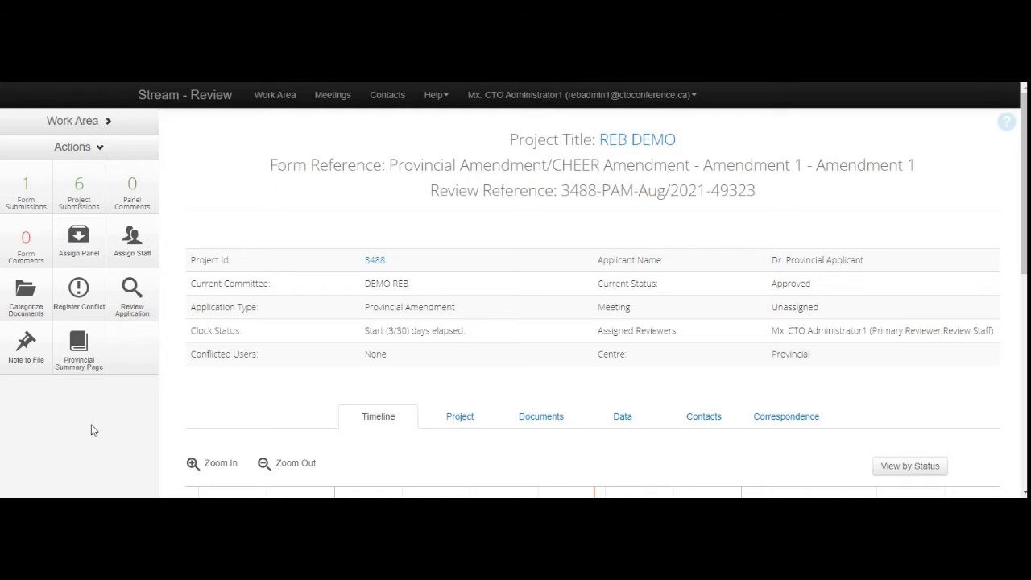
# - Categorize the Amendment 1 documents, setting the tracked Prov. Consent Form V2.0 to Approved (Pending)
pyautogui.click(29, 309)
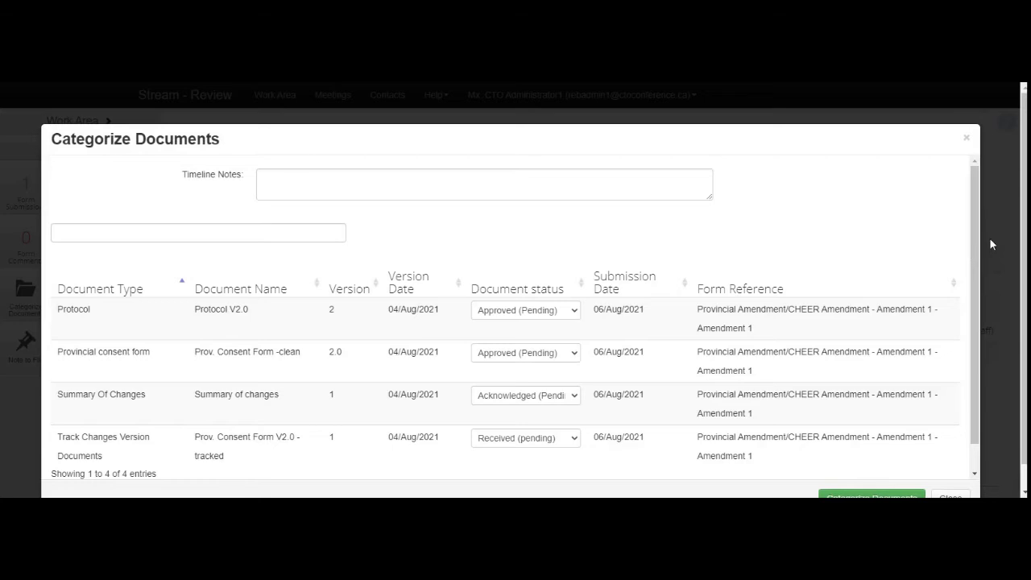
pyautogui.moveTo(976, 243); pyautogui.dragTo(968, 268)
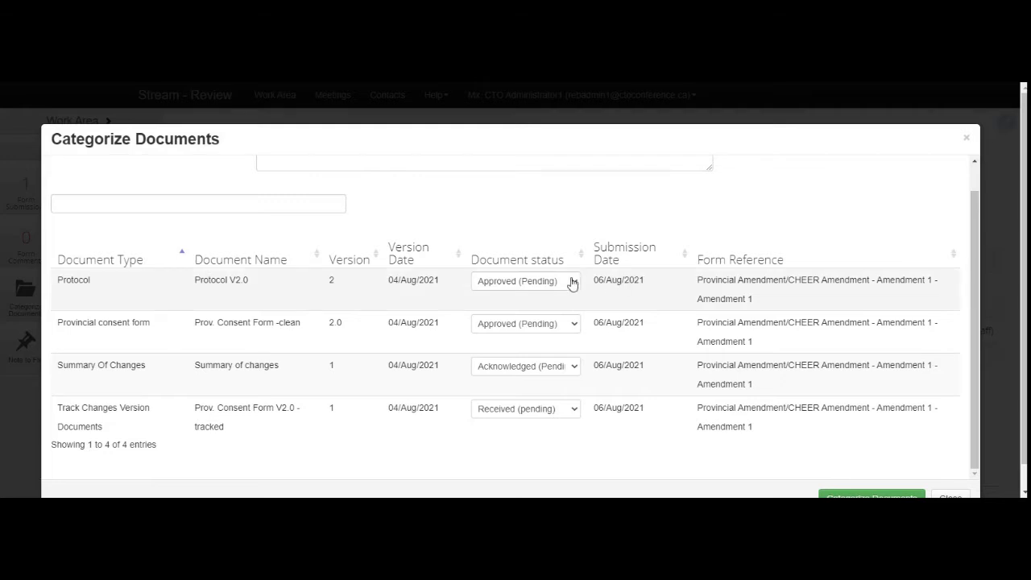
pyautogui.click(554, 411)
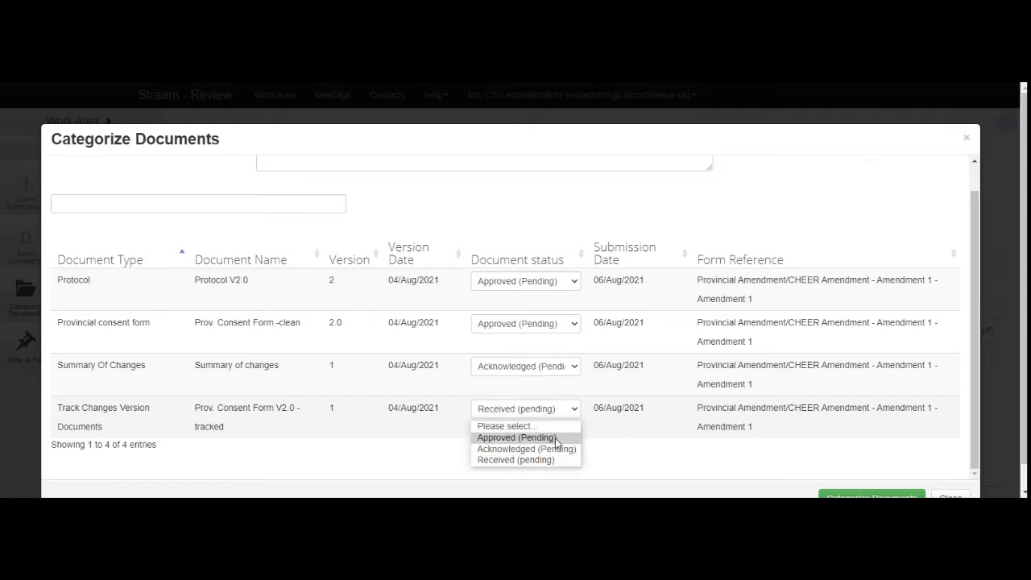
pyautogui.click(565, 438)
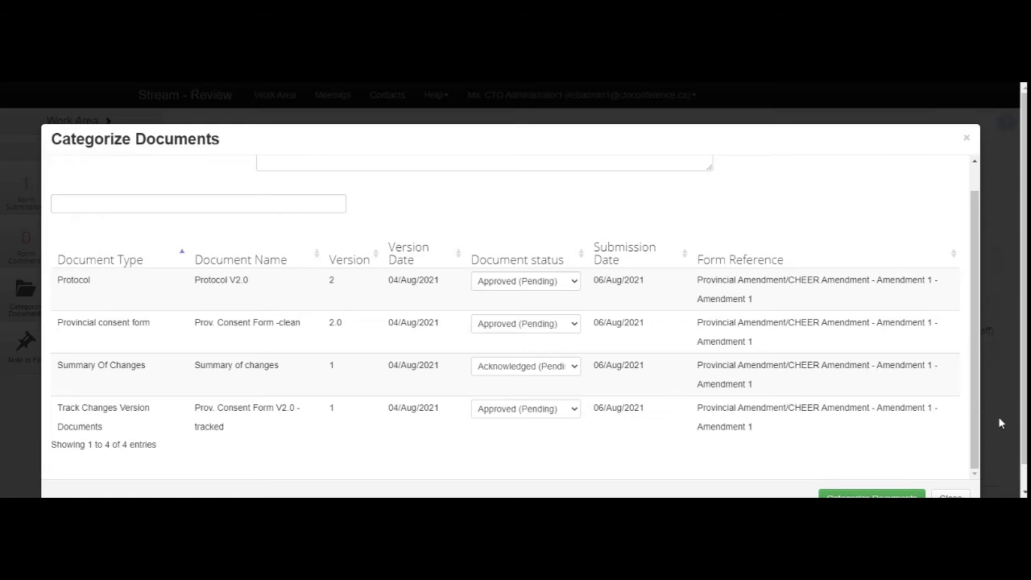
pyautogui.scroll(-1, 929, 489)
pyautogui.click(892, 474)
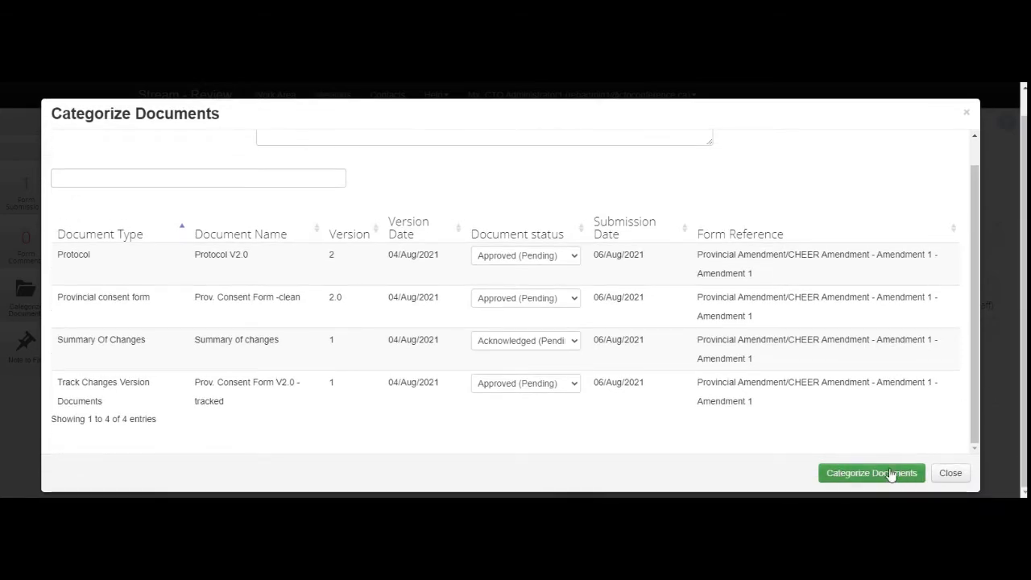
pyautogui.click(495, 460)
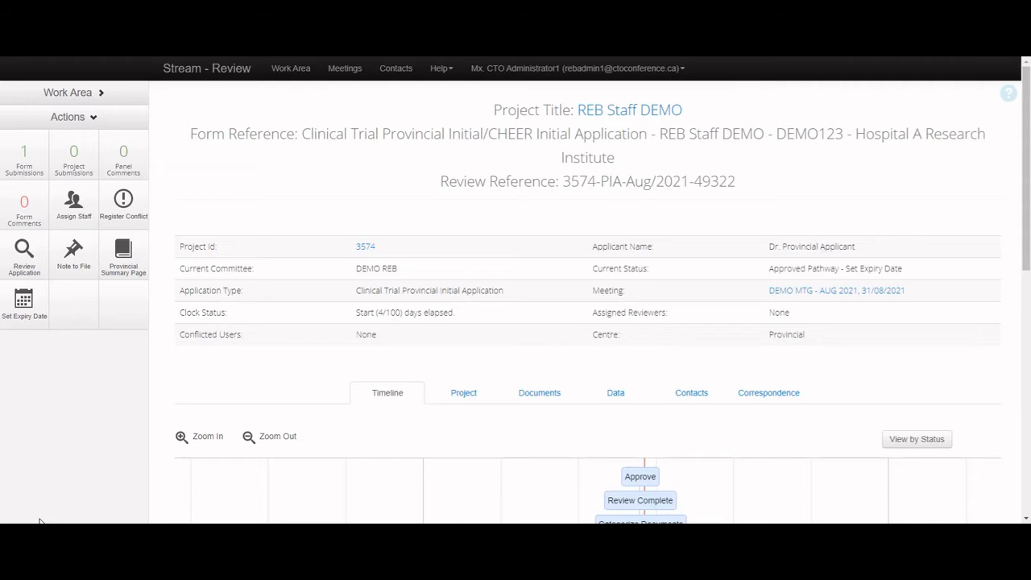
# - Set the REB Staff DEMO application's new expiry date to 11/Aug/2022 with the action date Now
pyautogui.click(23, 304)
pyautogui.click(25, 305)
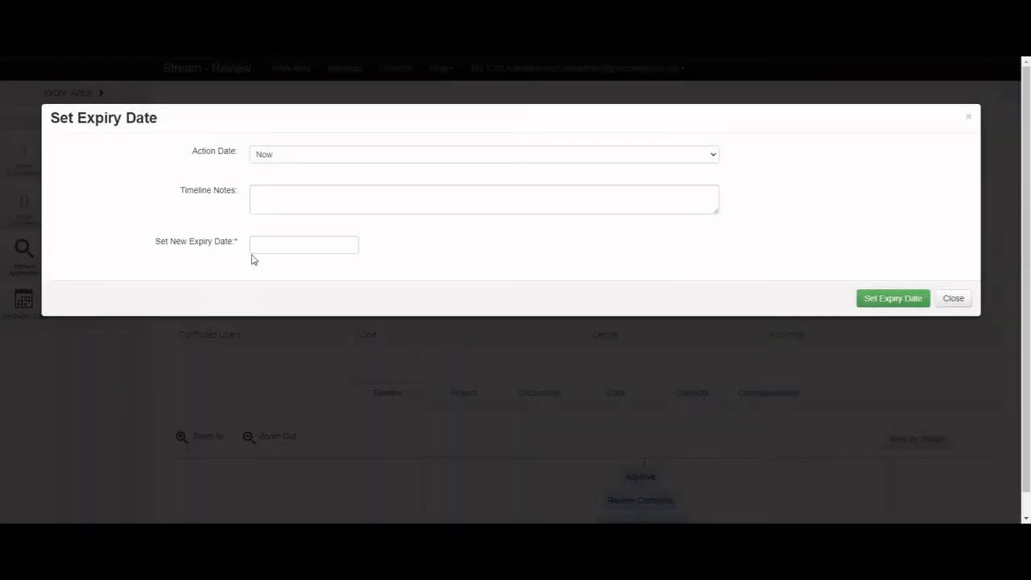
pyautogui.click(283, 243)
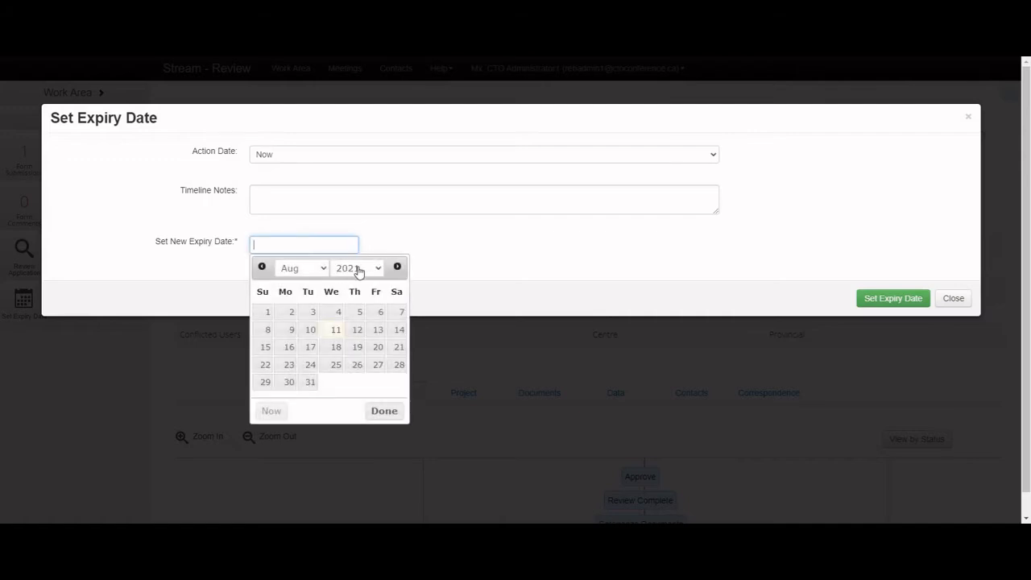
pyautogui.click(359, 269)
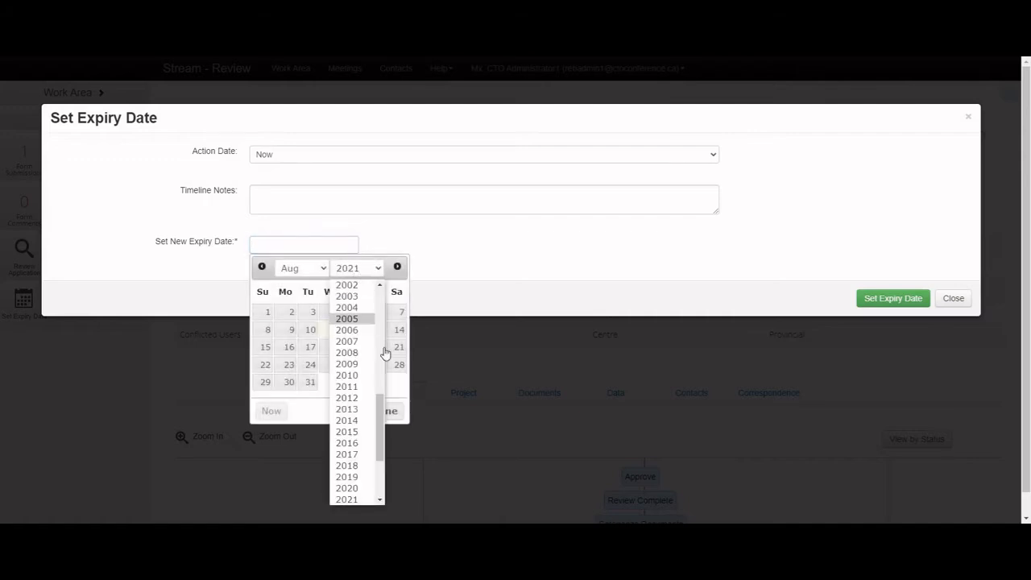
pyautogui.scroll(-1, 348, 498)
pyautogui.click(352, 479)
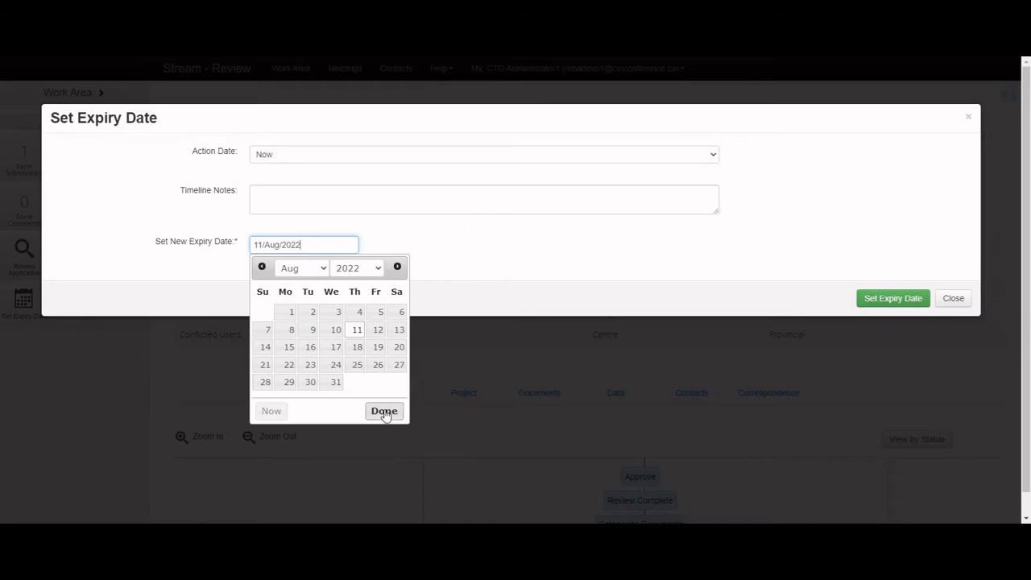
pyautogui.click(384, 412)
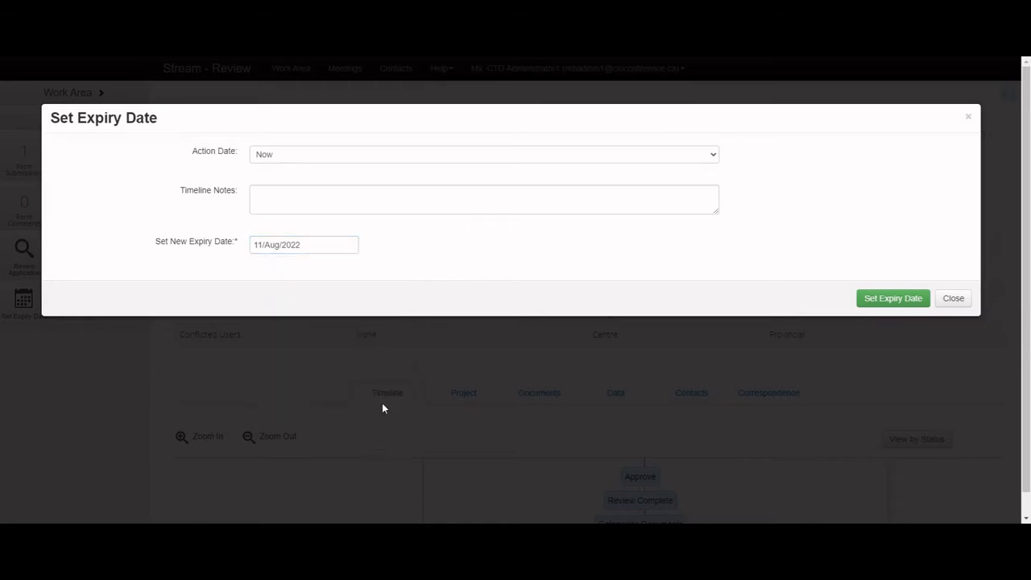
pyautogui.click(898, 302)
pyautogui.click(886, 300)
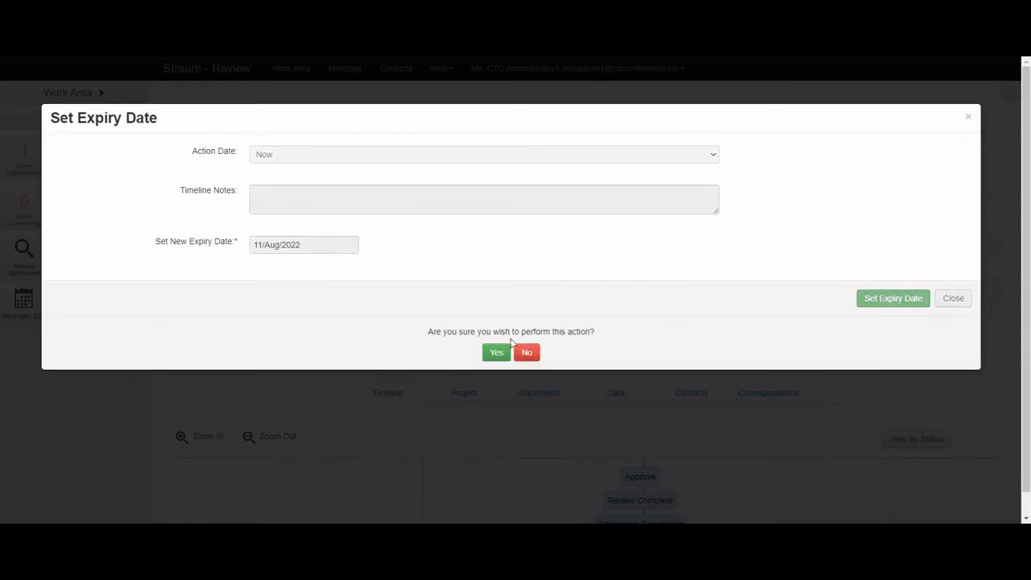
pyautogui.click(493, 353)
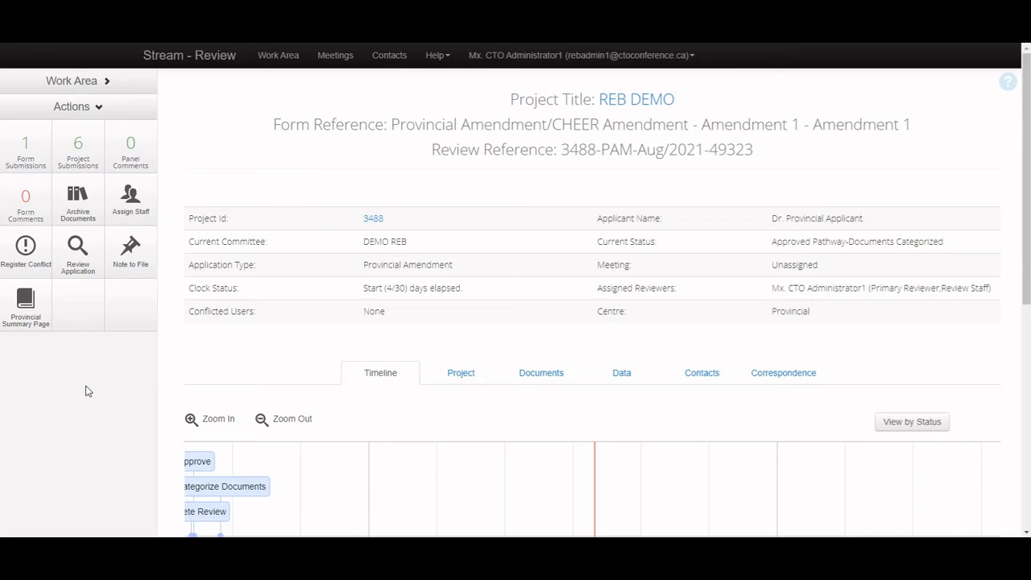
# - Open the list of archivable documents for REB DEMO Amendment 1 and sort it by document type
pyautogui.click(91, 210)
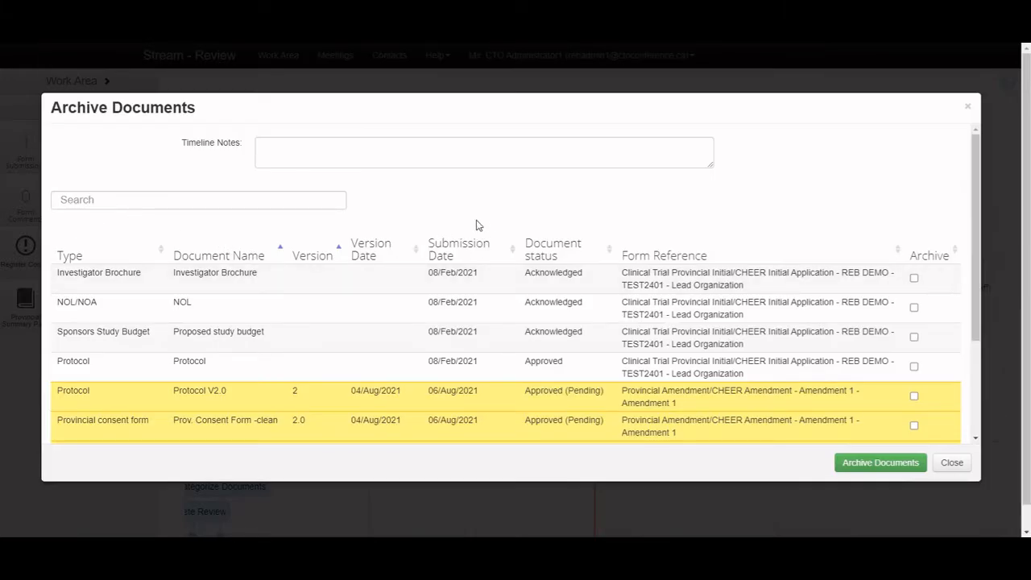
pyautogui.scroll(-1, 477, 224)
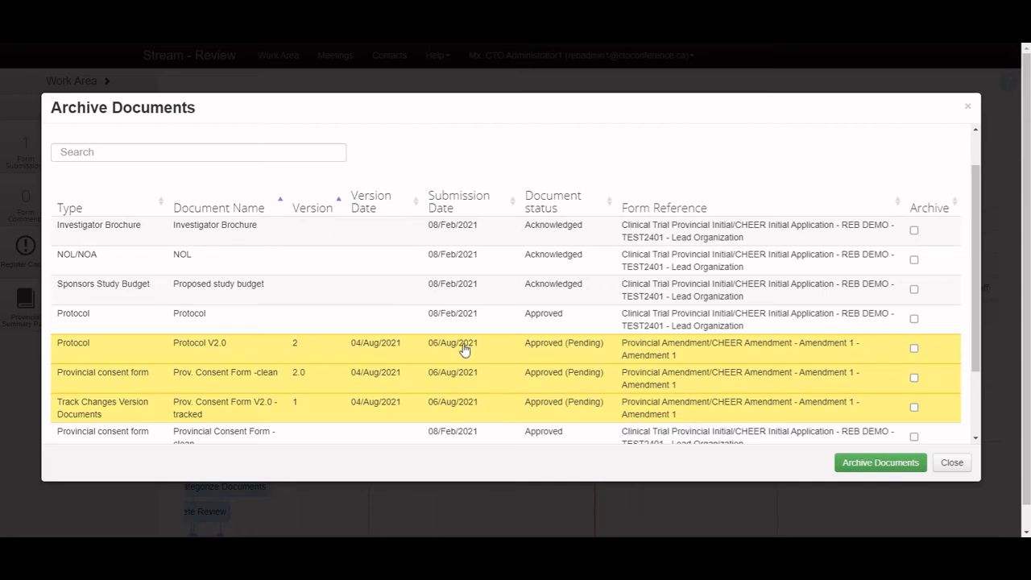
pyautogui.click(420, 299)
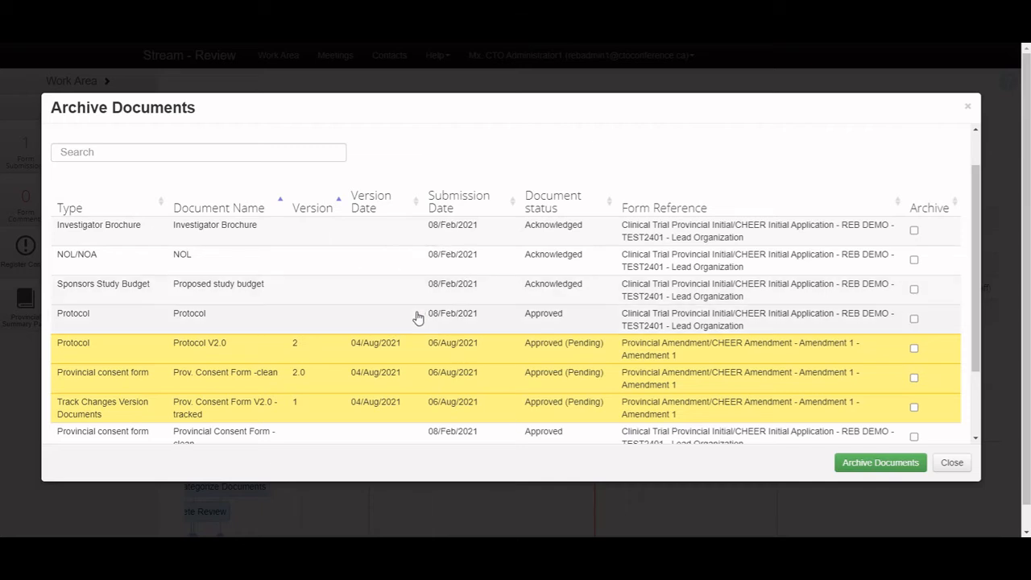
pyautogui.click(418, 317)
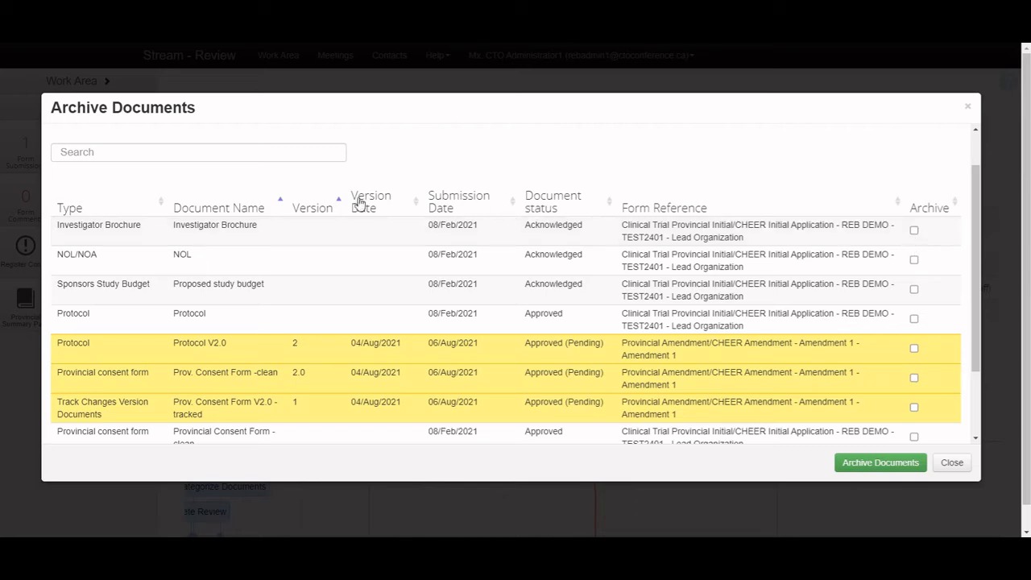
pyautogui.click(159, 205)
pyautogui.click(162, 203)
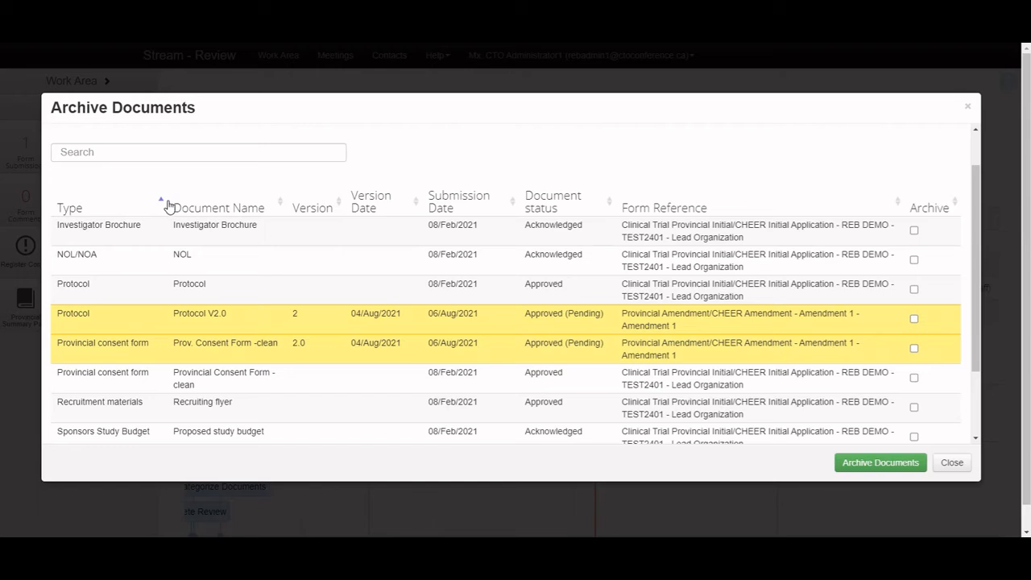
# - Archive the superseded Protocol and Provincial Consent Form - clean submitted on 08/Feb/2021
pyautogui.click(914, 290)
pyautogui.click(915, 378)
pyautogui.click(881, 464)
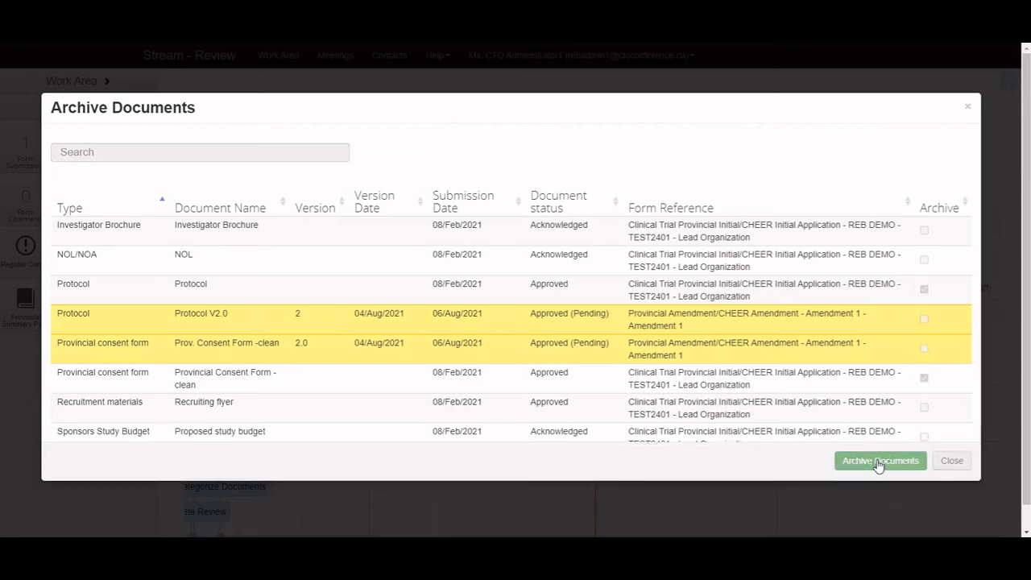
pyautogui.click(495, 454)
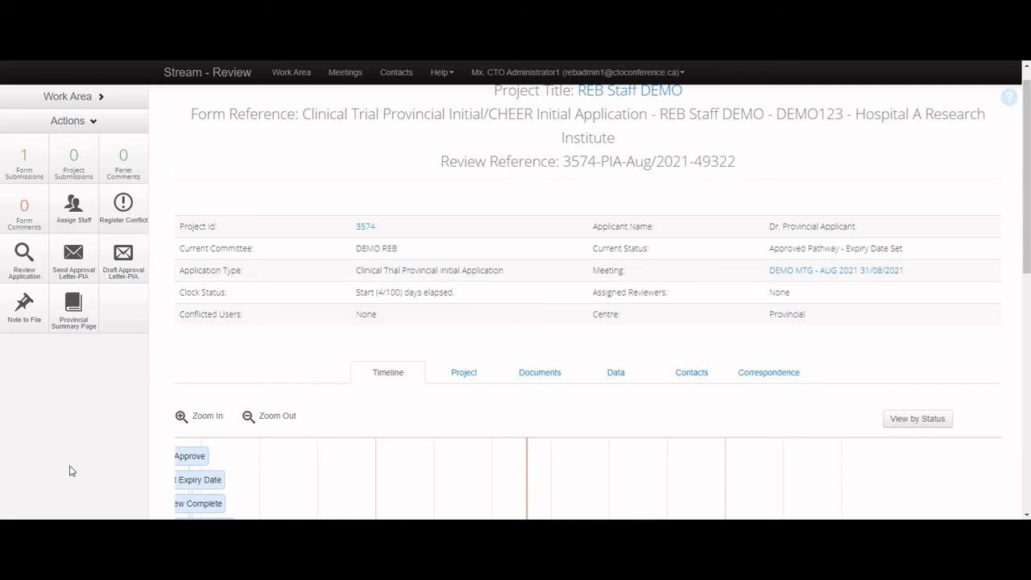
# - Start drafting the PIA approval letter for the REB Staff DEMO application with the action date Now
pyautogui.click(121, 267)
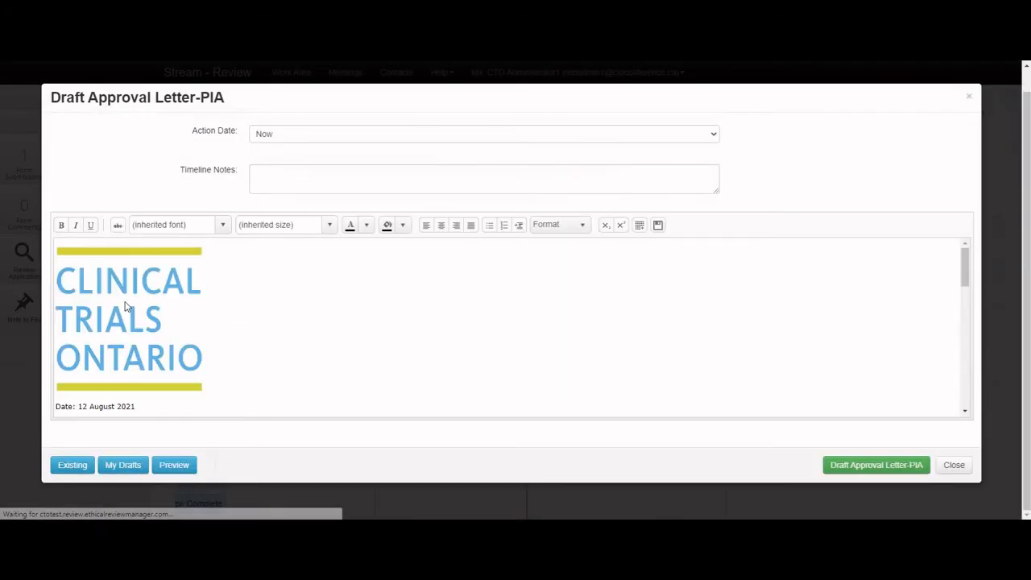
pyautogui.moveTo(964, 281); pyautogui.dragTo(964, 307)
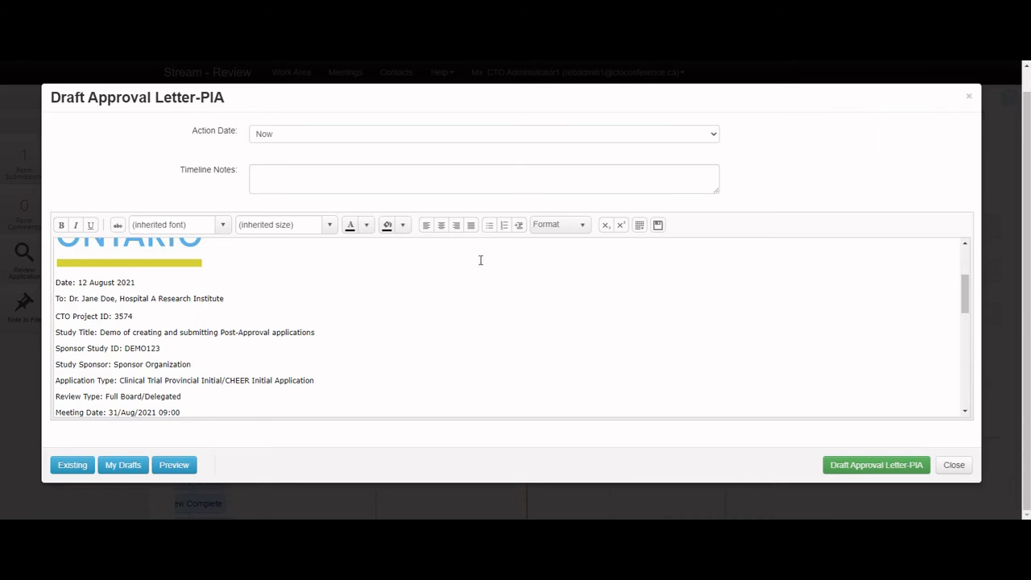
pyautogui.rightClick(412, 315)
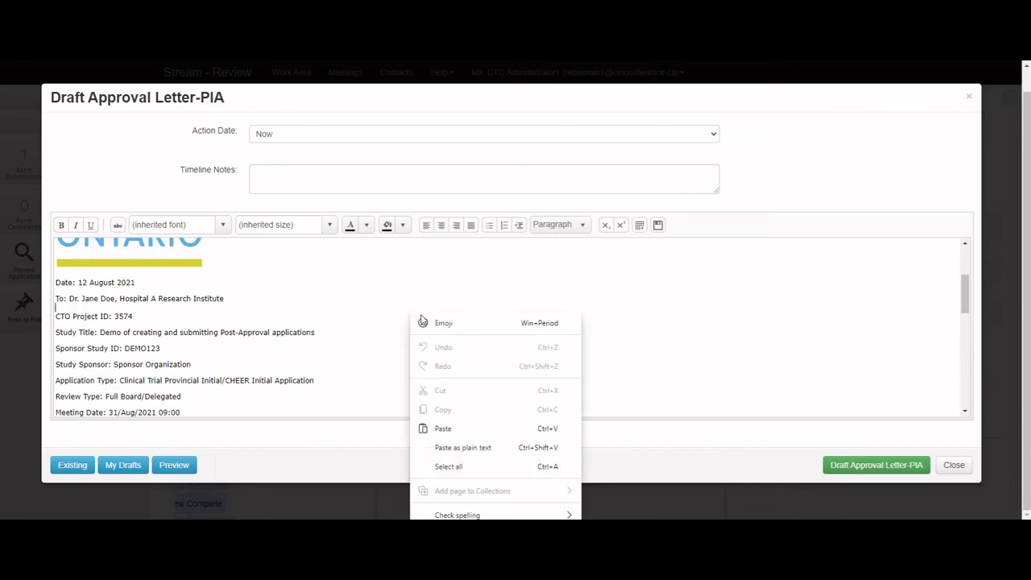
pyautogui.click(467, 448)
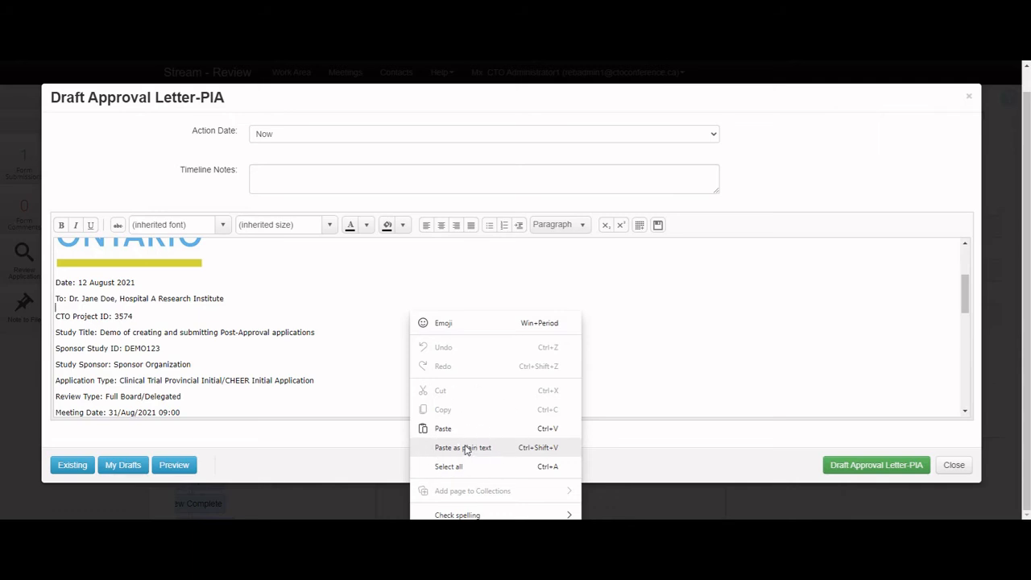
pyautogui.click(619, 348)
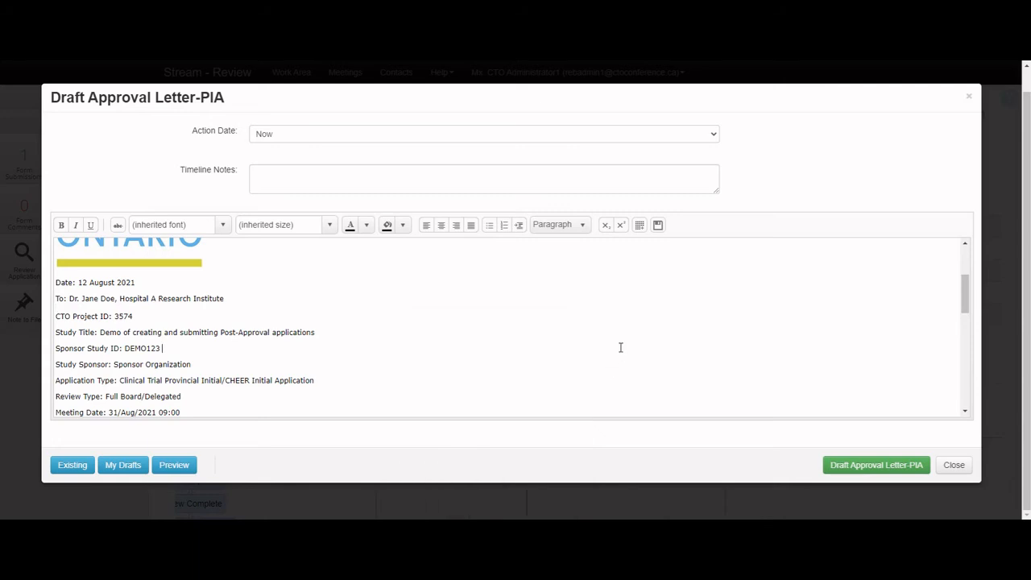
# - Check the letter's study details, approval and expiry dates and approved documents, and submit the draft approval letter
pyautogui.scroll(-1, 342, 363)
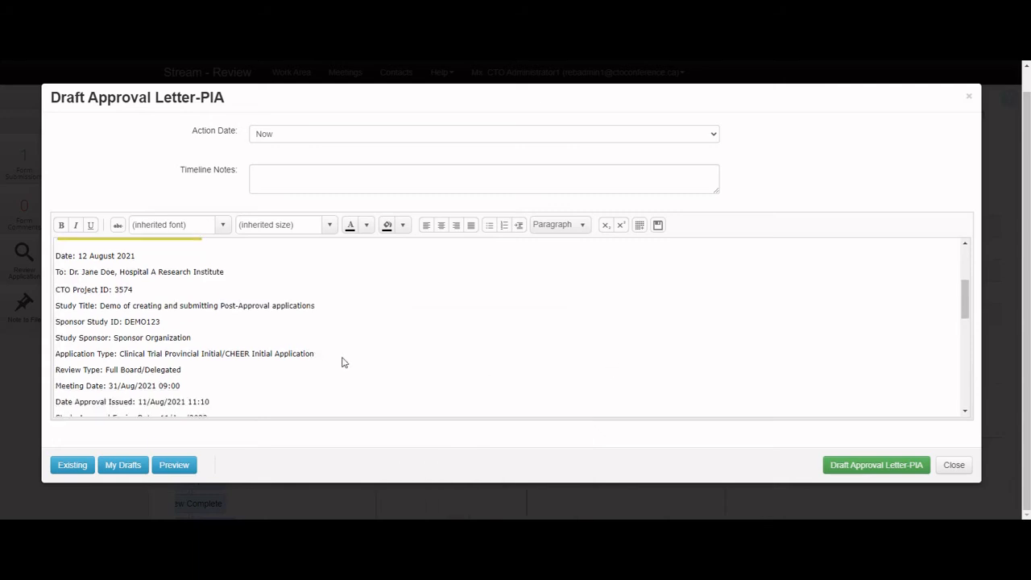
pyautogui.scroll(-1, 347, 357)
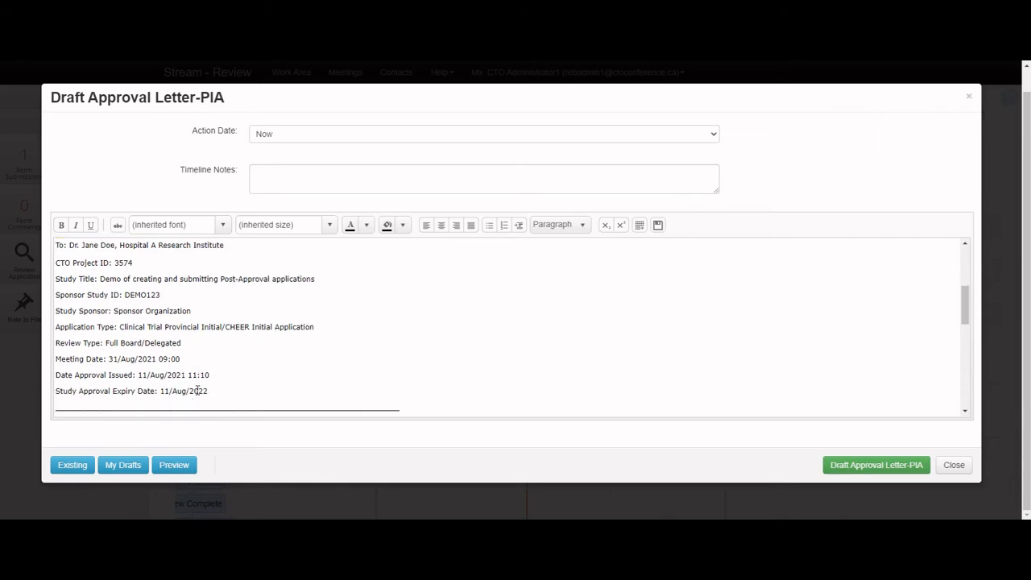
pyautogui.scroll(-6, 198, 389)
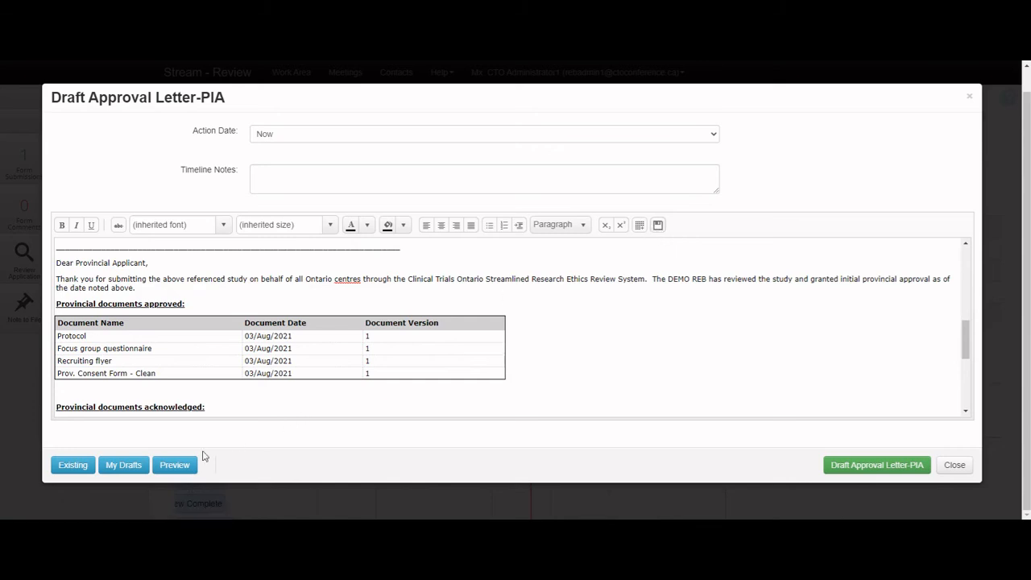
pyautogui.click(143, 464)
pyautogui.click(851, 471)
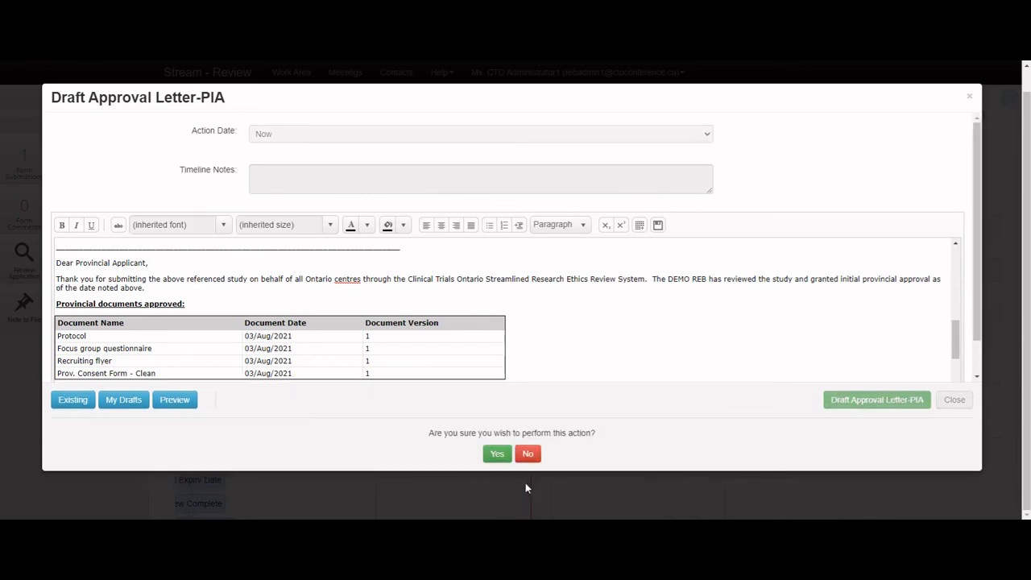
pyautogui.click(496, 455)
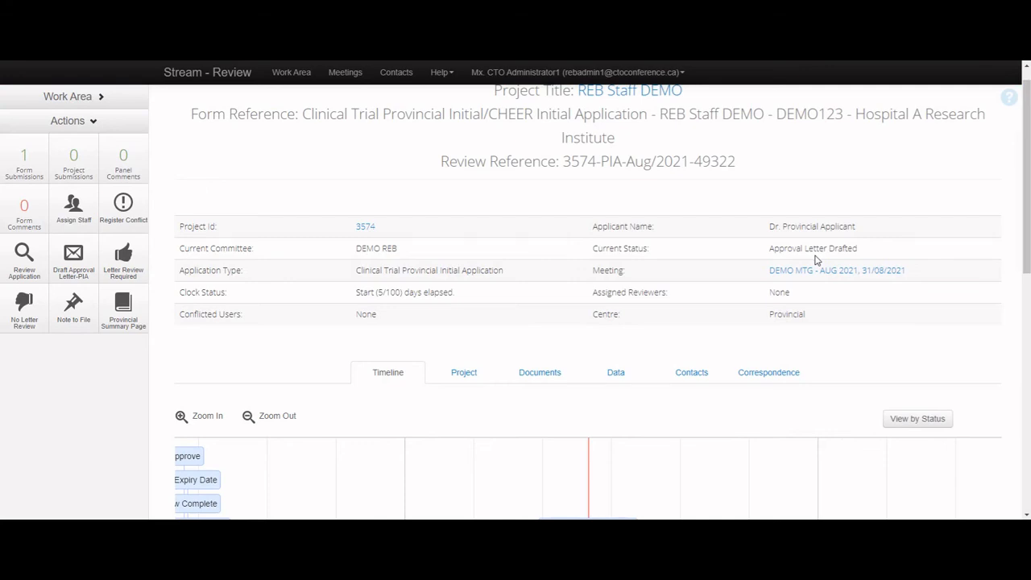
# - Mark the approval letter as needing no review and bring the existing Draft Approval Letter-PIA into the letter for sending
pyautogui.click(133, 276)
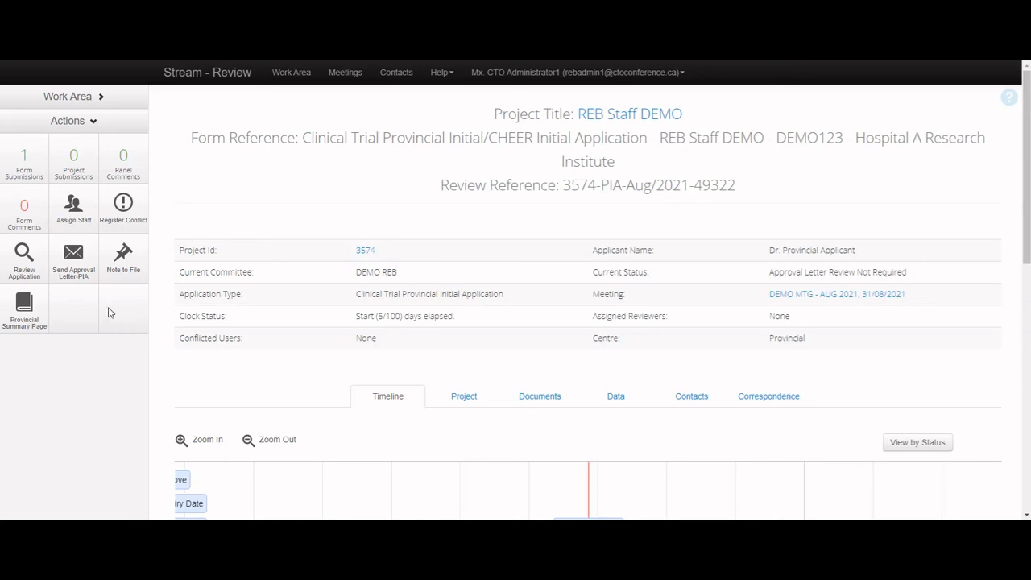
pyautogui.click(82, 279)
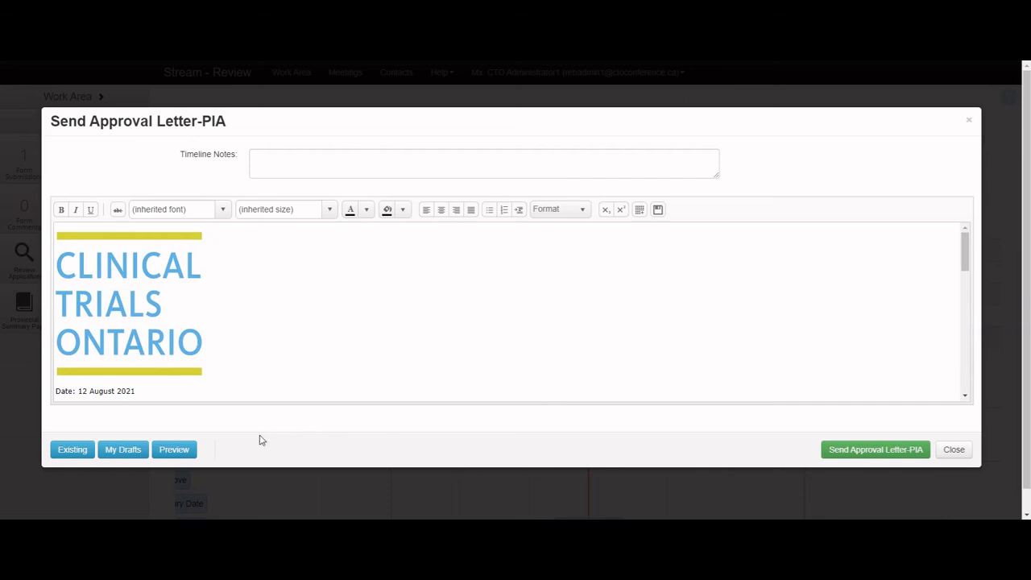
pyautogui.click(77, 450)
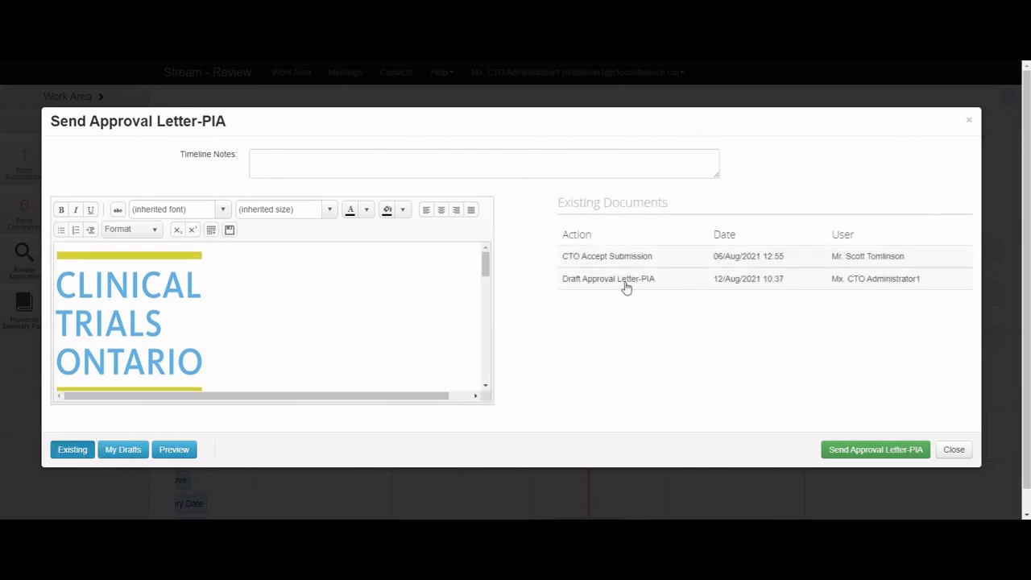
pyautogui.click(624, 282)
pyautogui.click(526, 311)
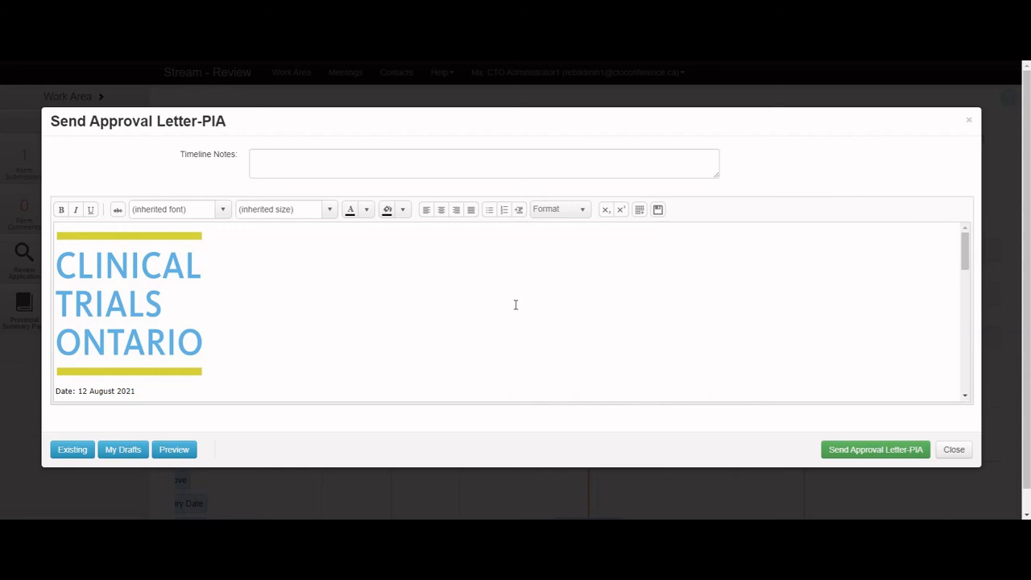
# - Check the header details of the REB Staff DEMO approval letter and send the letter
pyautogui.scroll(-2, 516, 306)
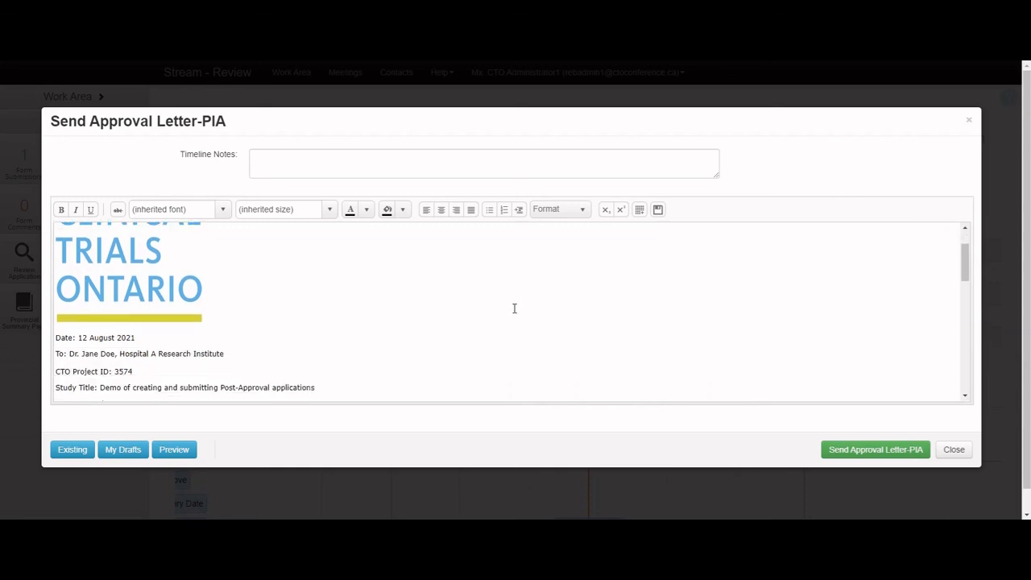
pyautogui.scroll(-1, 514, 308)
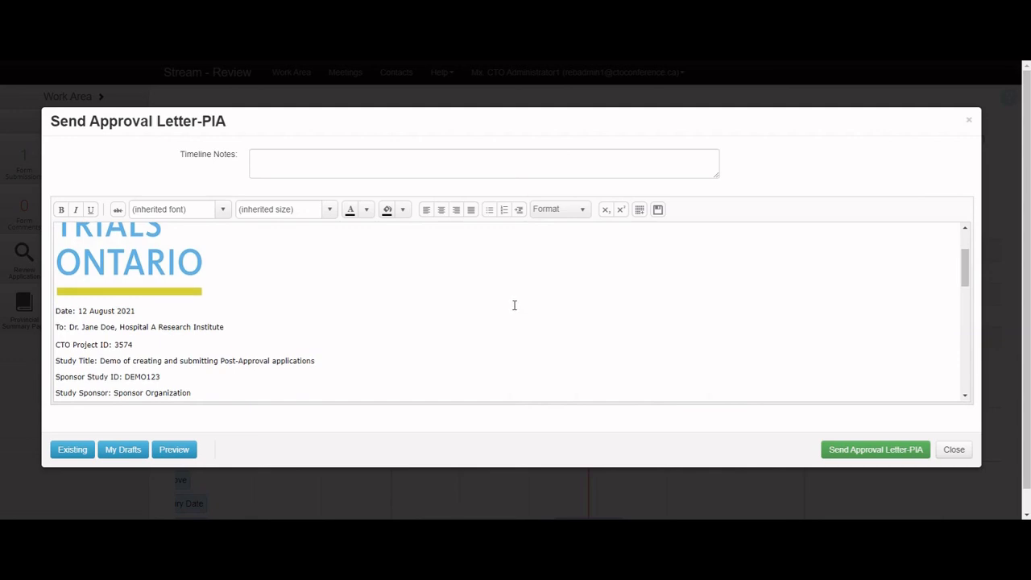
pyautogui.scroll(-2, 514, 305)
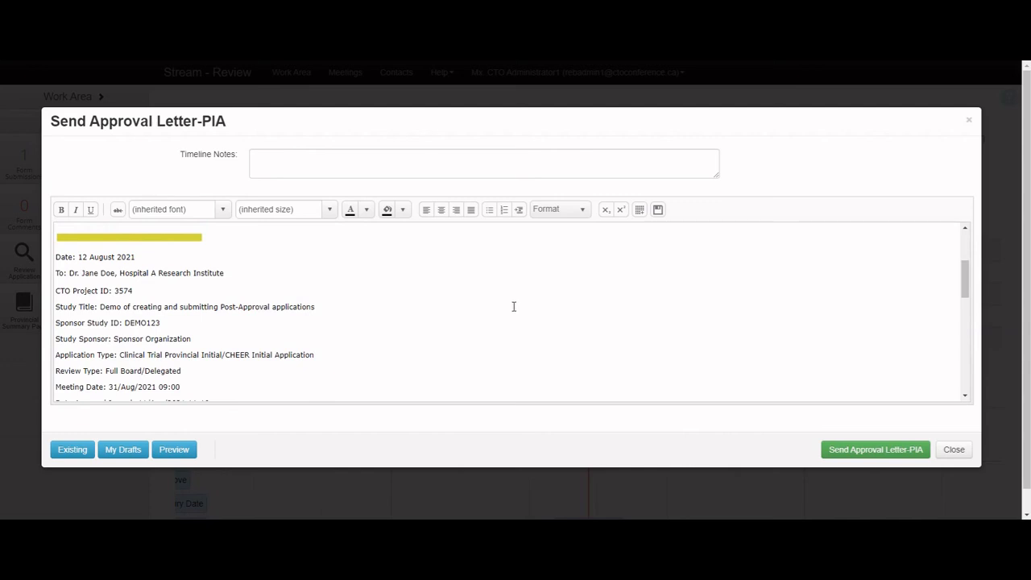
pyautogui.click(864, 452)
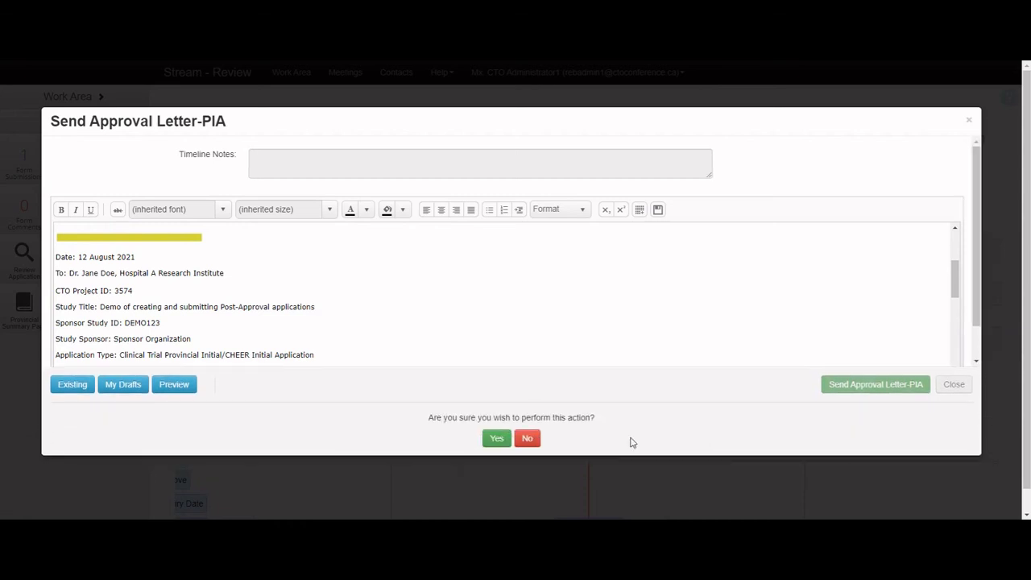
pyautogui.click(494, 439)
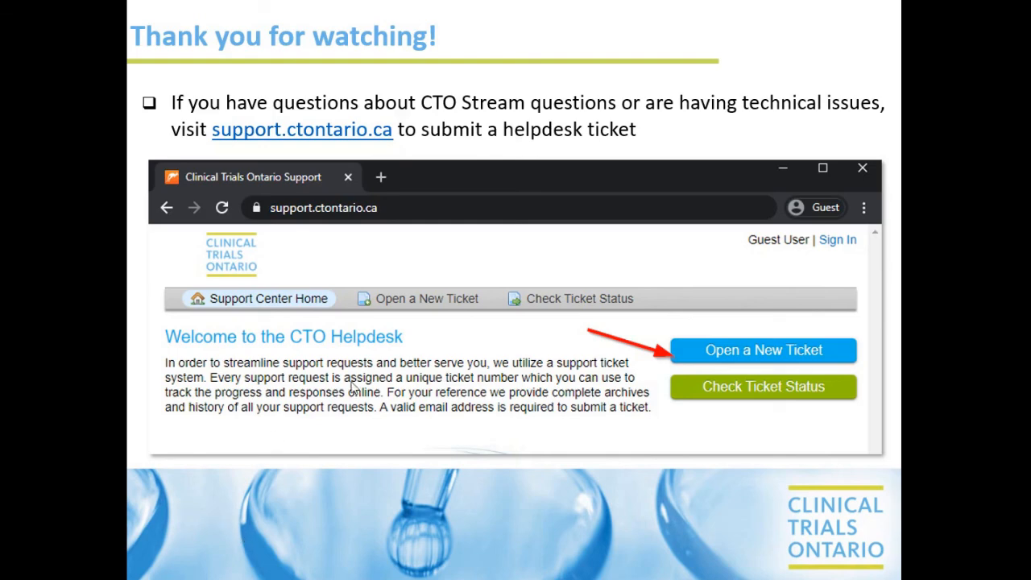
pyautogui.click(421, 381)
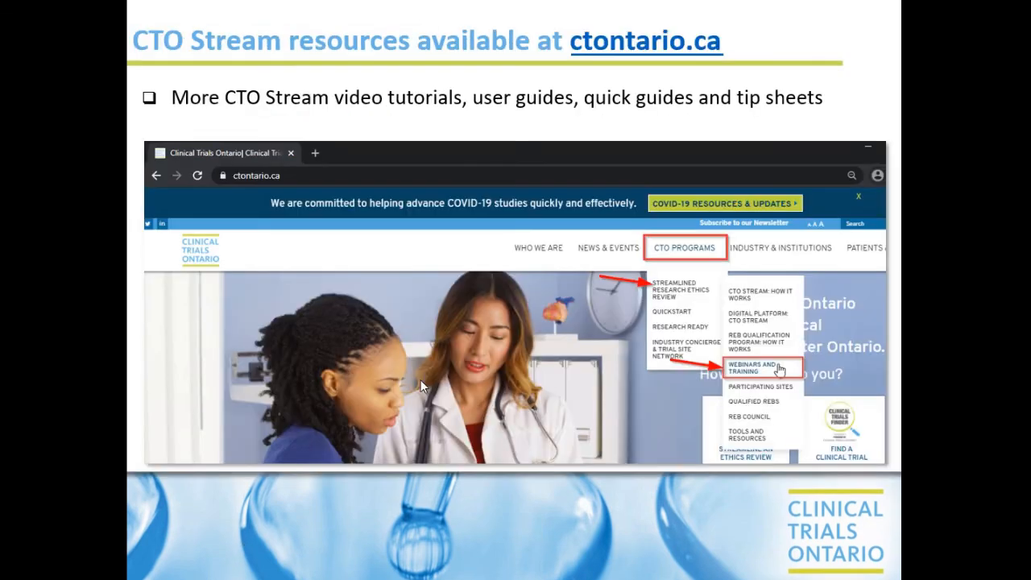